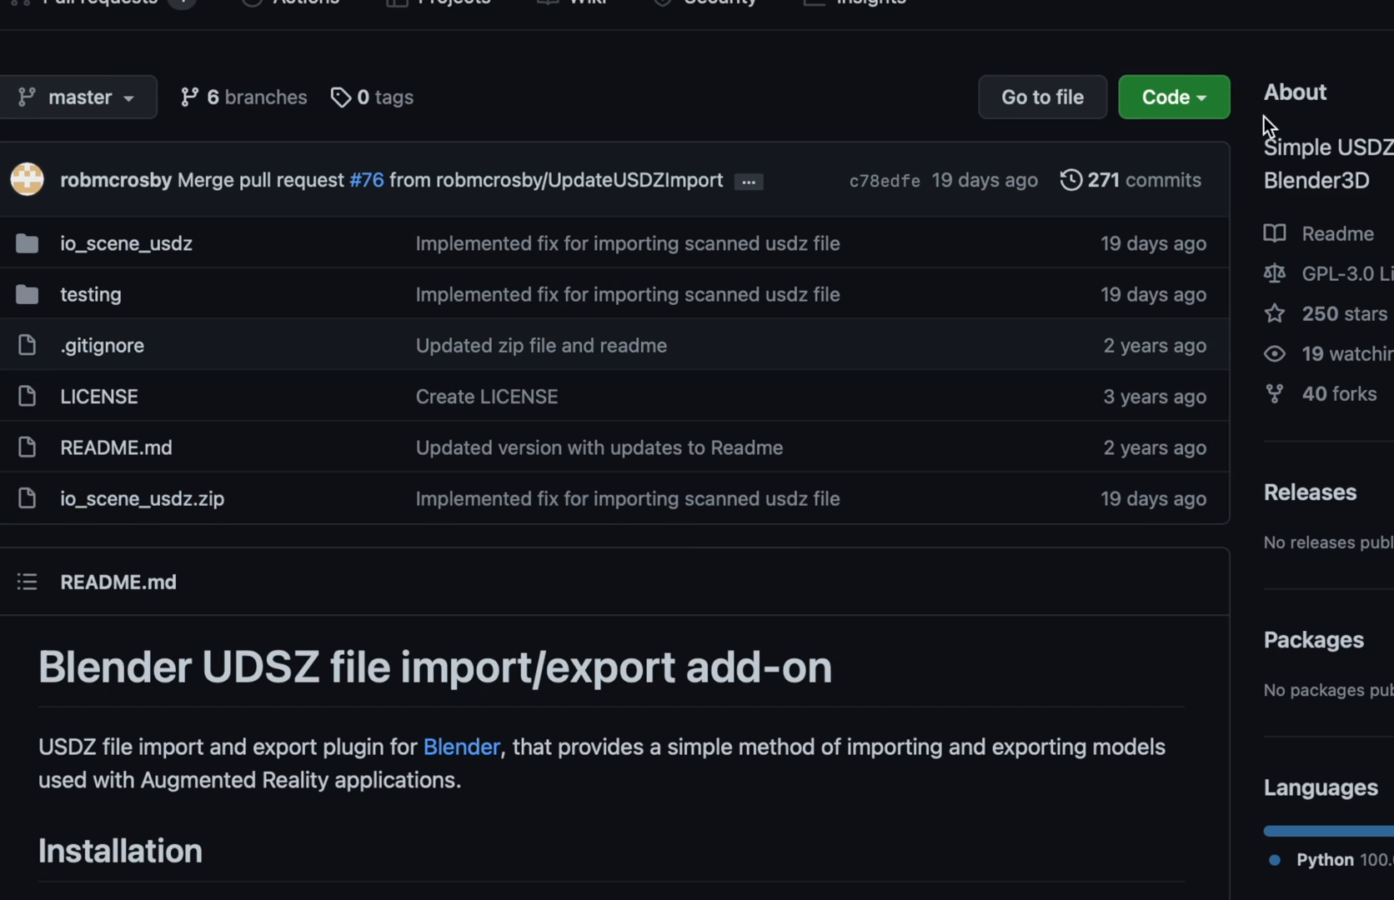
Download io_scene_usdz.zip from the GitHub repository into the Downloads folder
{"action": "left_click", "coordinate": [1214, 109]}
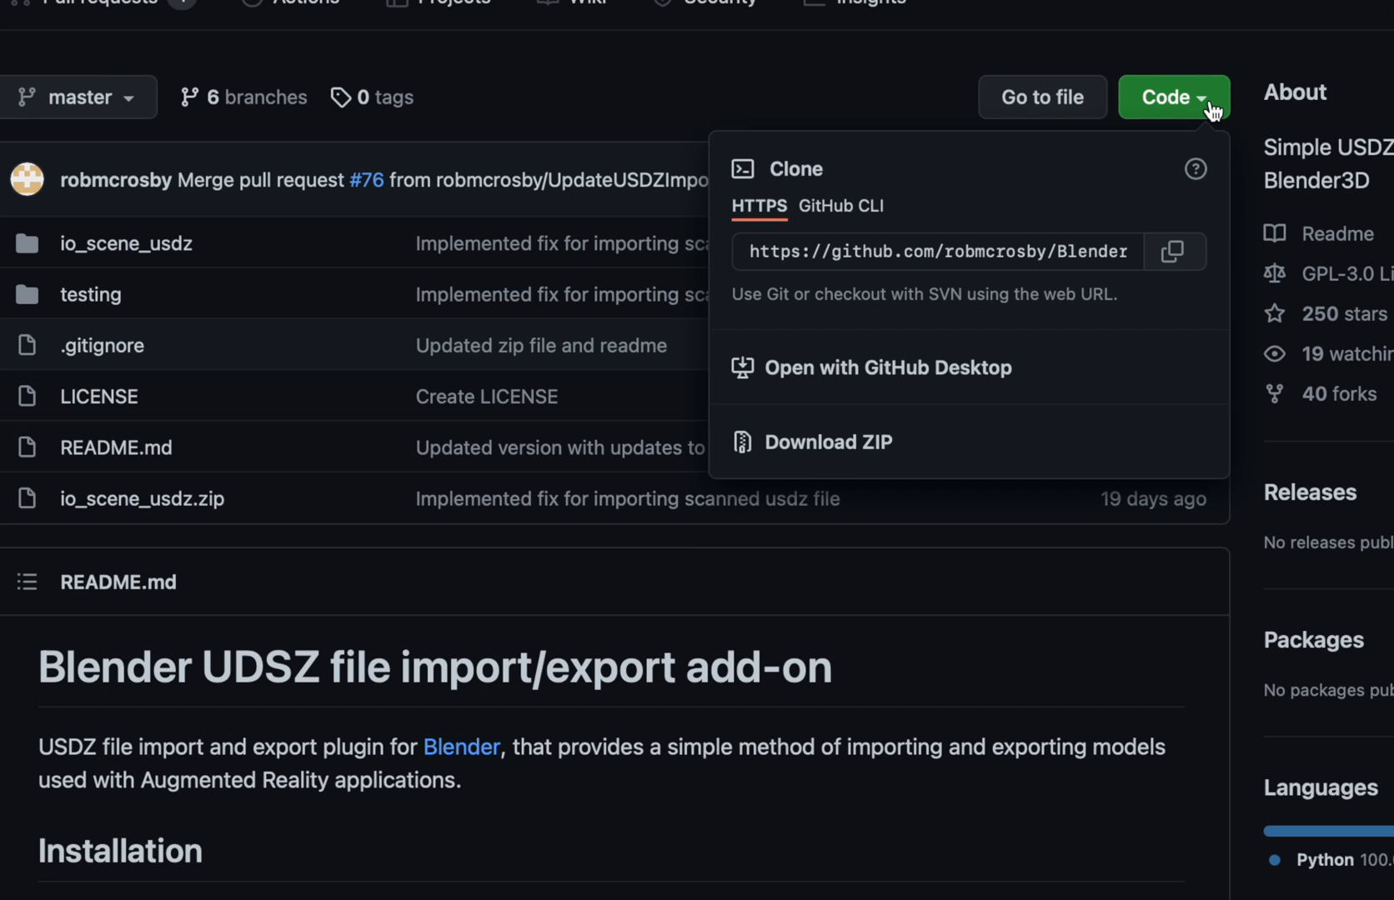
{"action": "left_click", "coordinate": [929, 643]}
{"action": "left_click", "coordinate": [195, 513]}
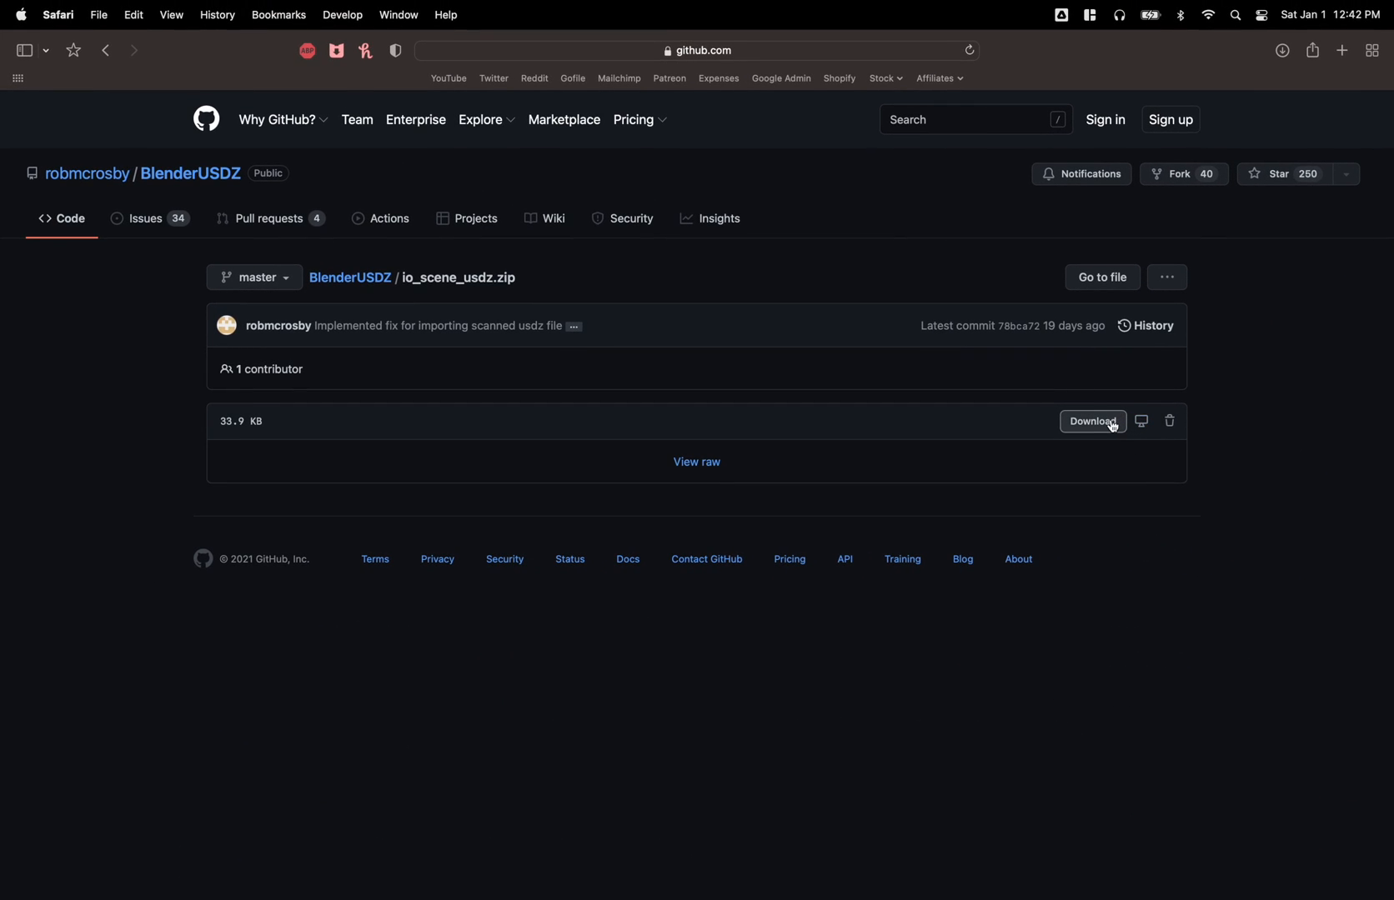
{"action": "left_click", "coordinate": [1099, 420]}
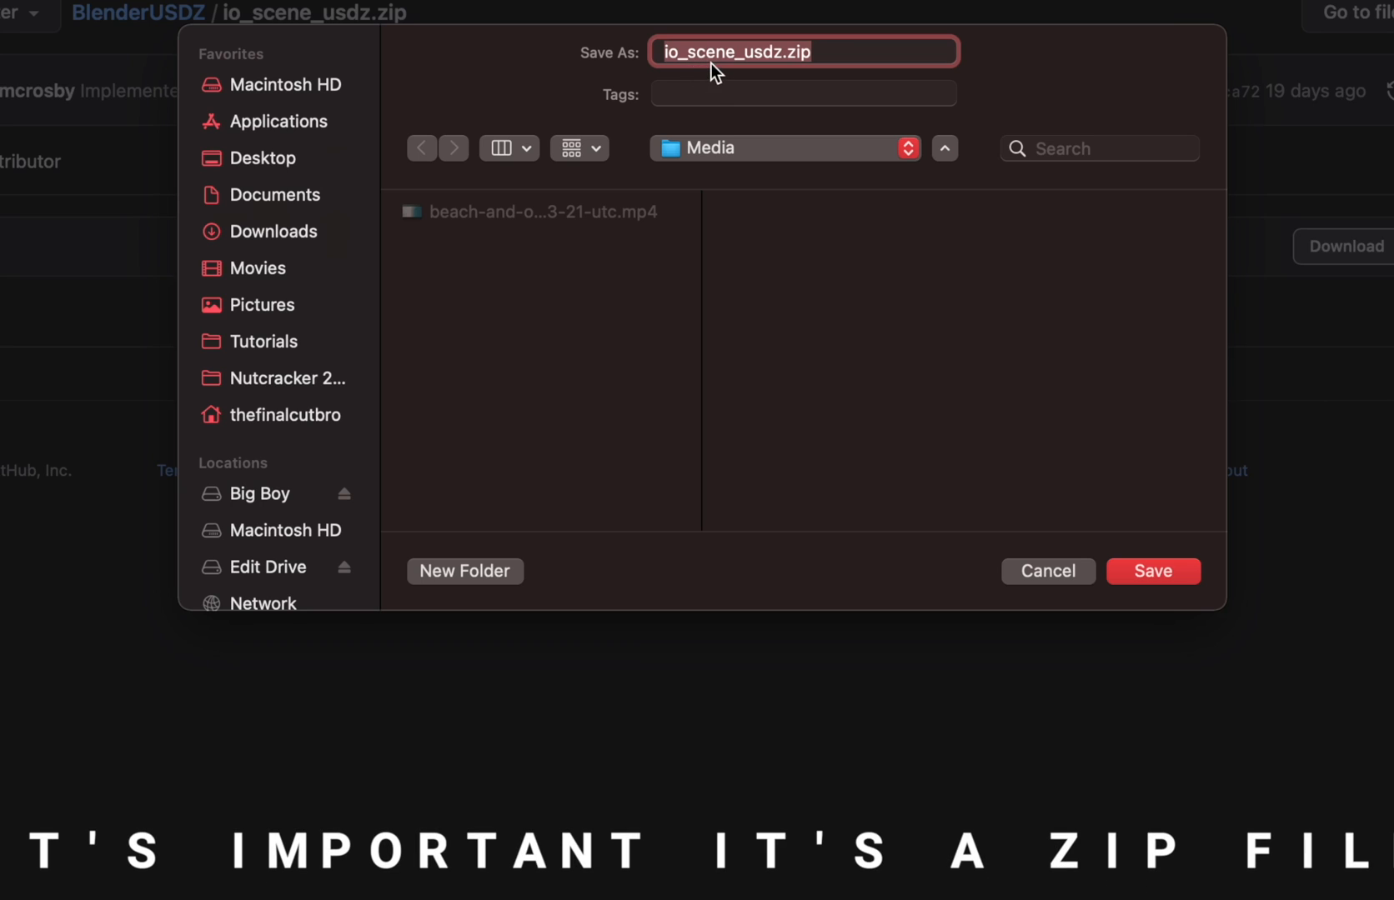
{"action": "left_click", "coordinate": [246, 236]}
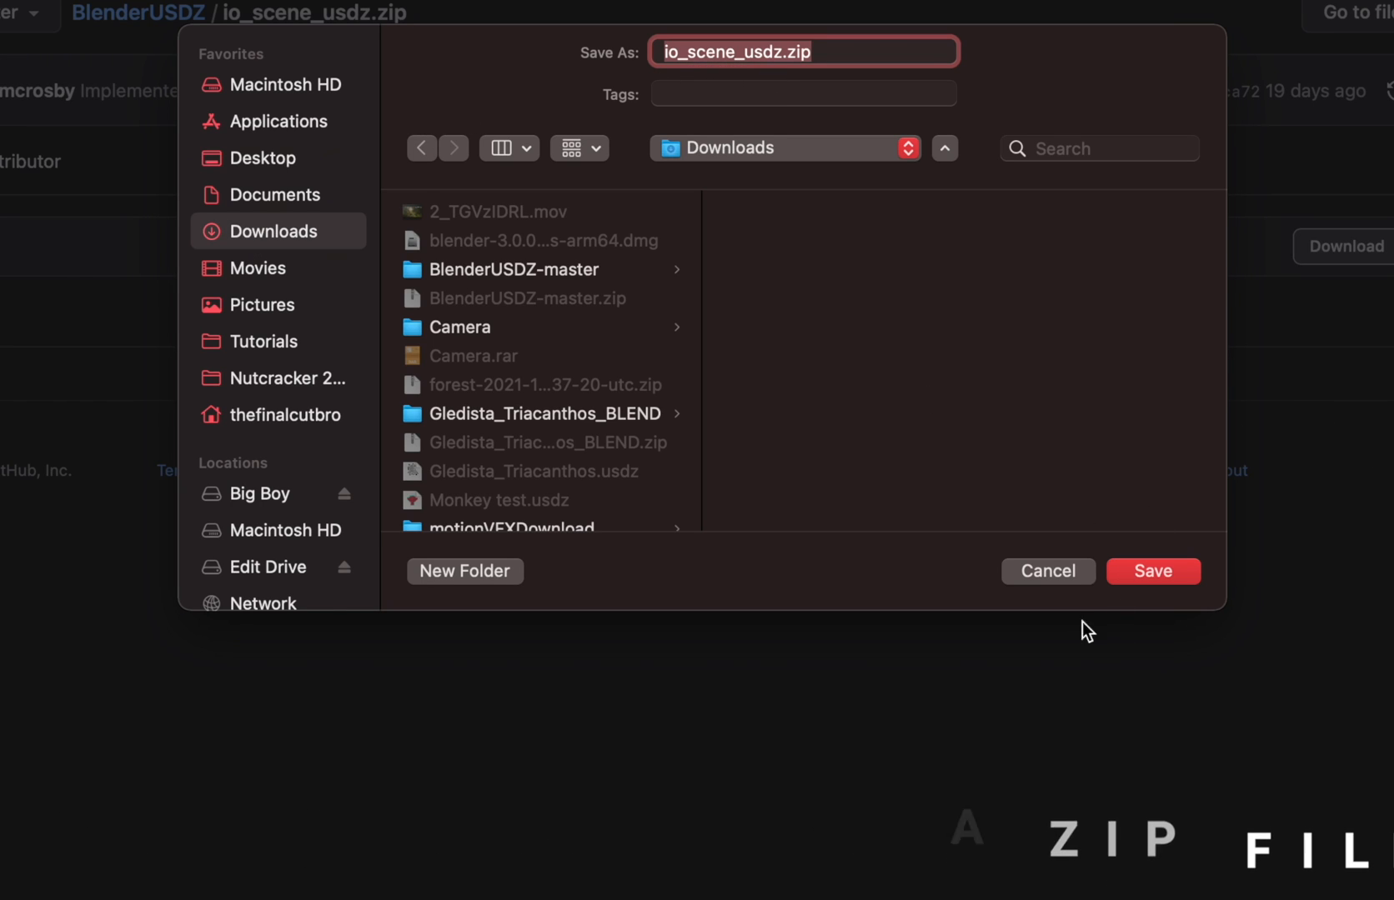
{"action": "left_click", "coordinate": [1145, 573]}
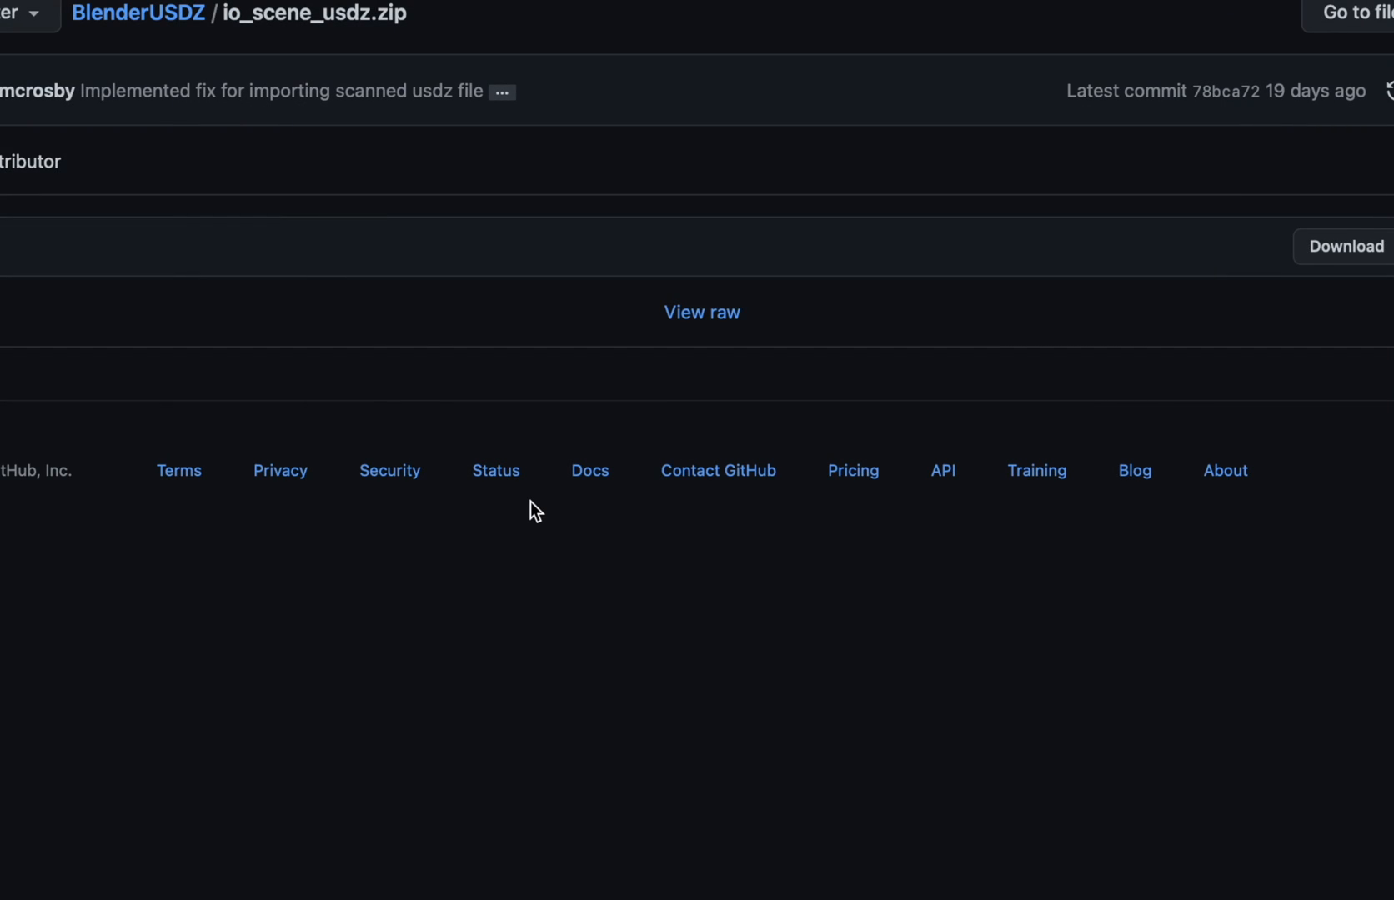
Install the USDZ Export add-on from io_scene_usdz.zip in Downloads via Preferences and enable it
{"action": "key", "text": "super+Tab"}
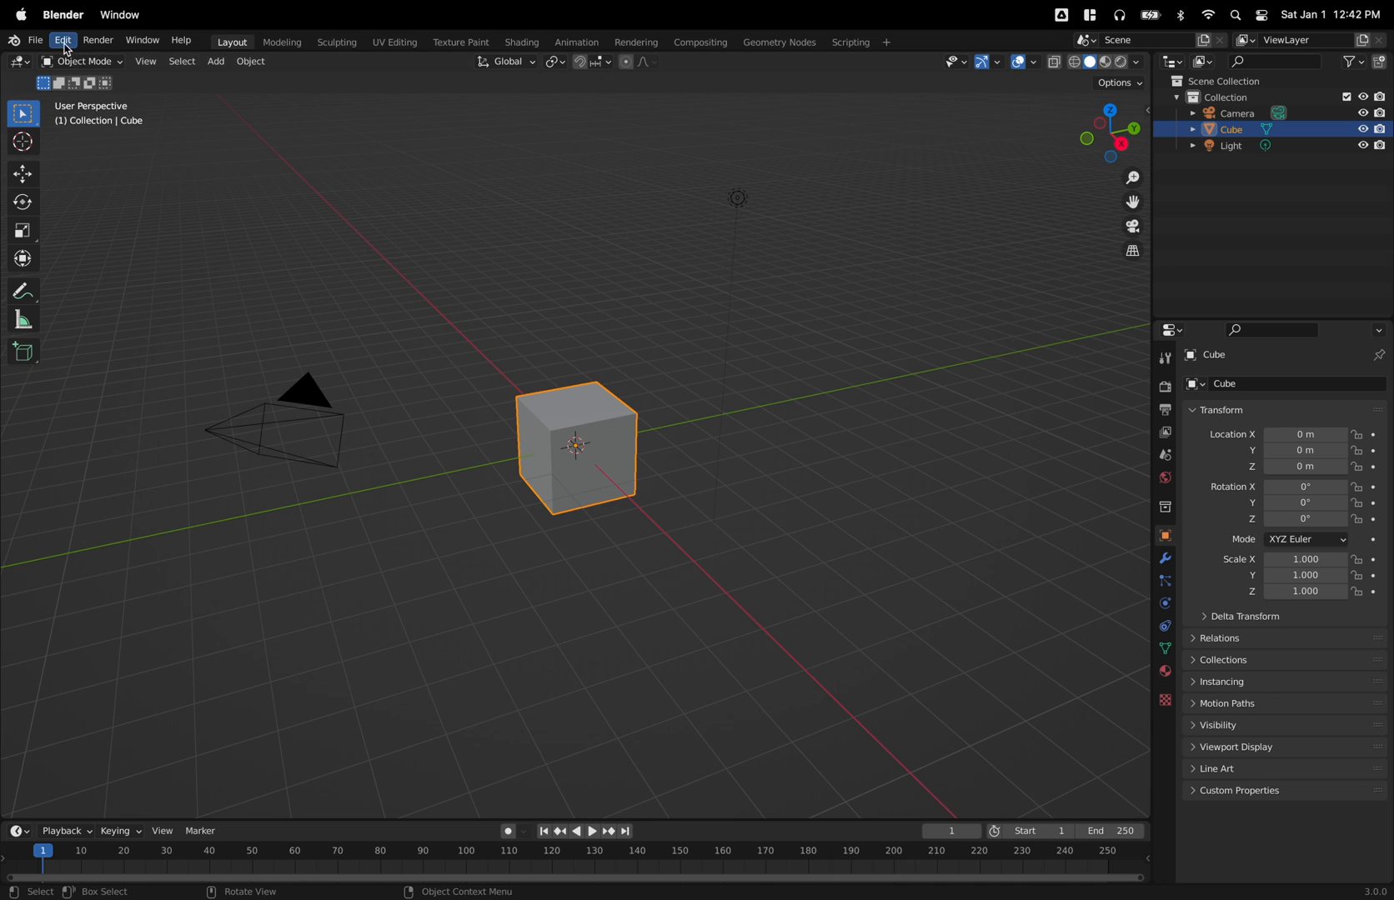
{"action": "left_click", "coordinate": [60, 39]}
{"action": "left_click", "coordinate": [111, 270]}
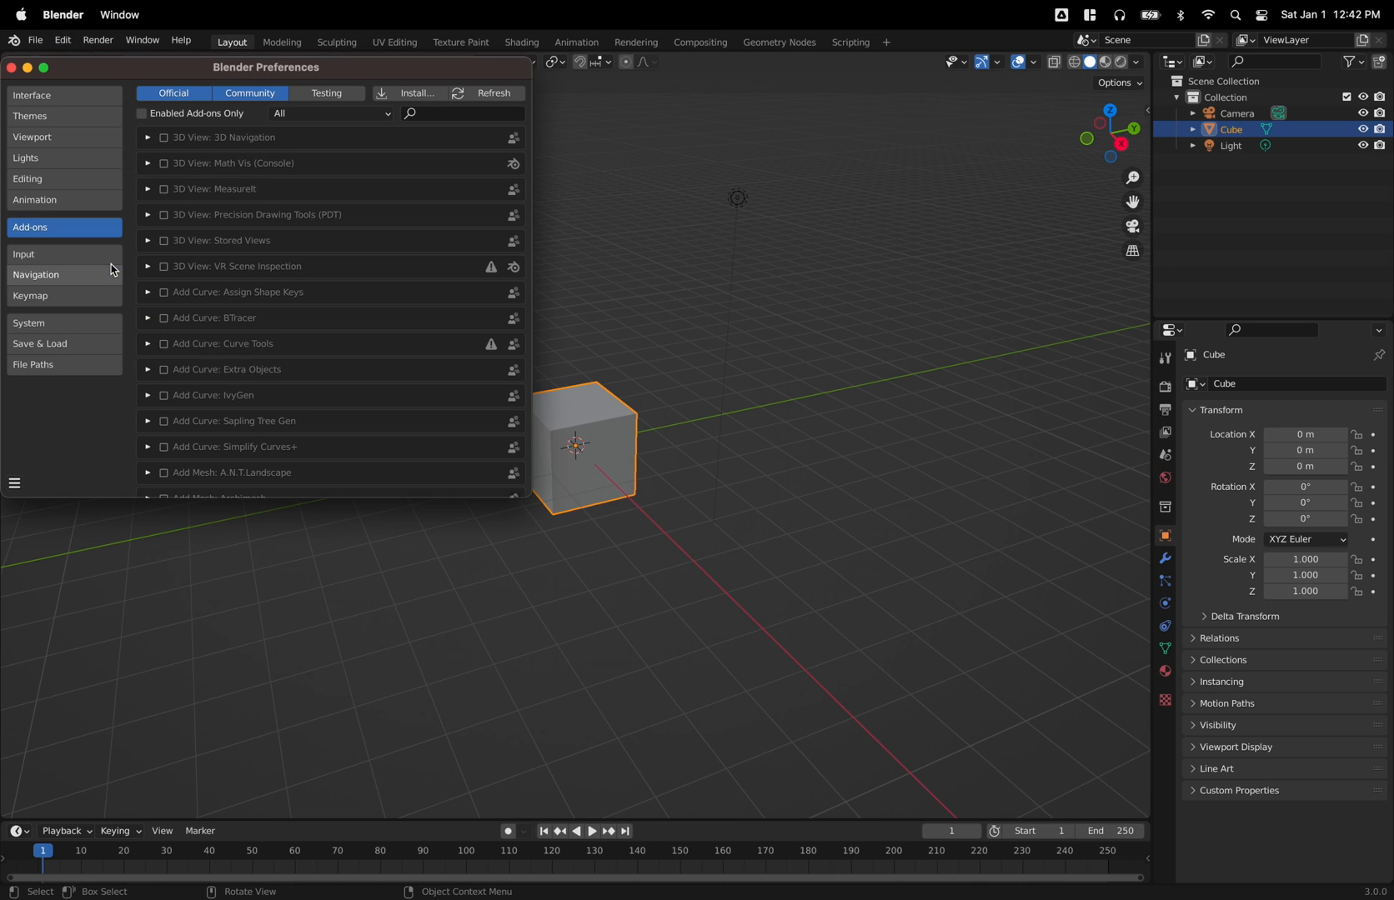
{"action": "left_click", "coordinate": [403, 96]}
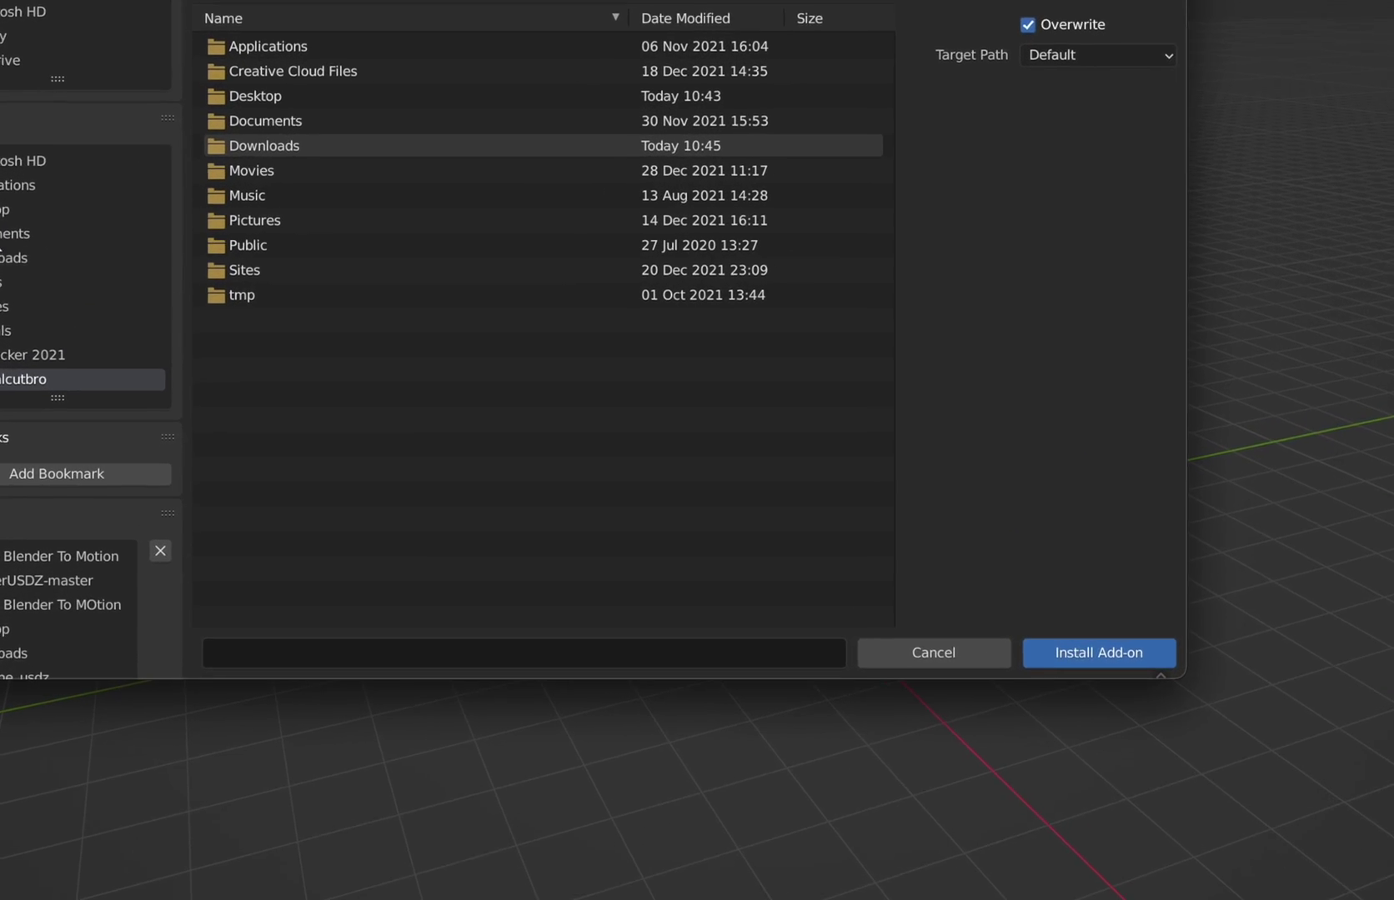
{"action": "double_click", "coordinate": [435, 145]}
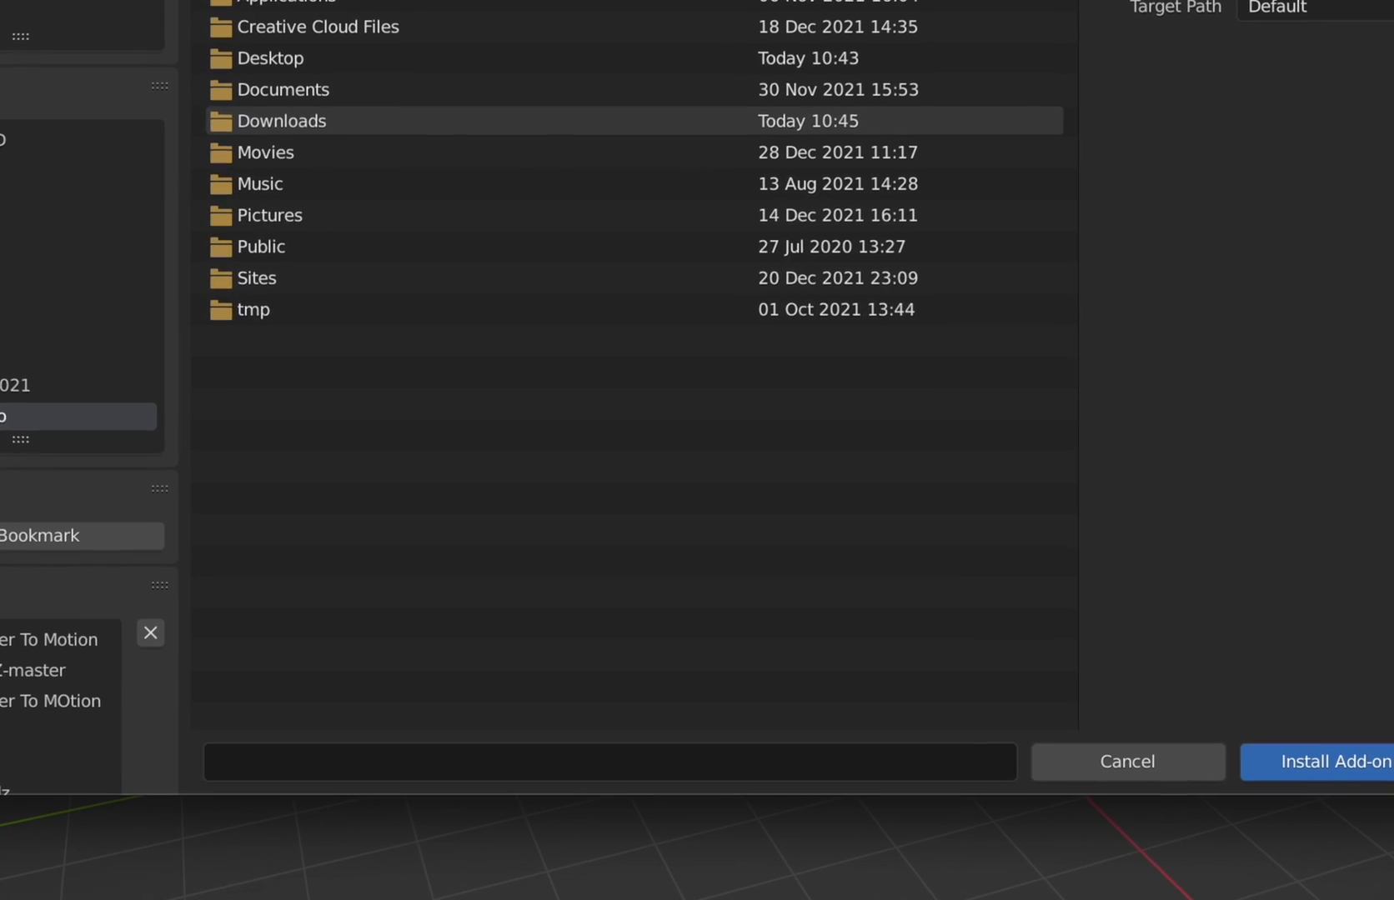
{"action": "left_click", "coordinate": [384, 121]}
{"action": "left_click", "coordinate": [310, 215]}
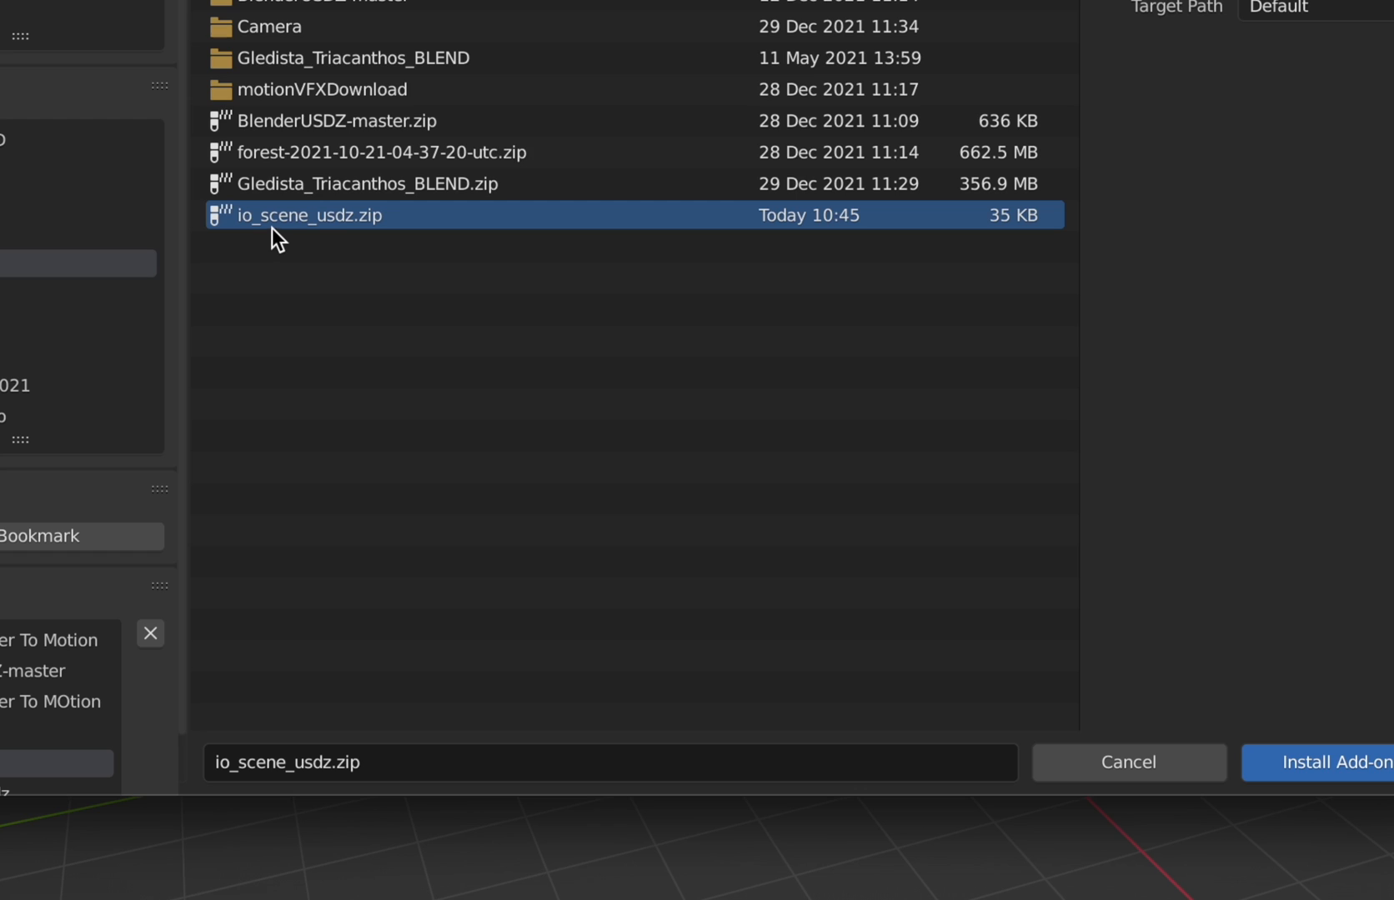
{"action": "left_click", "coordinate": [1318, 762]}
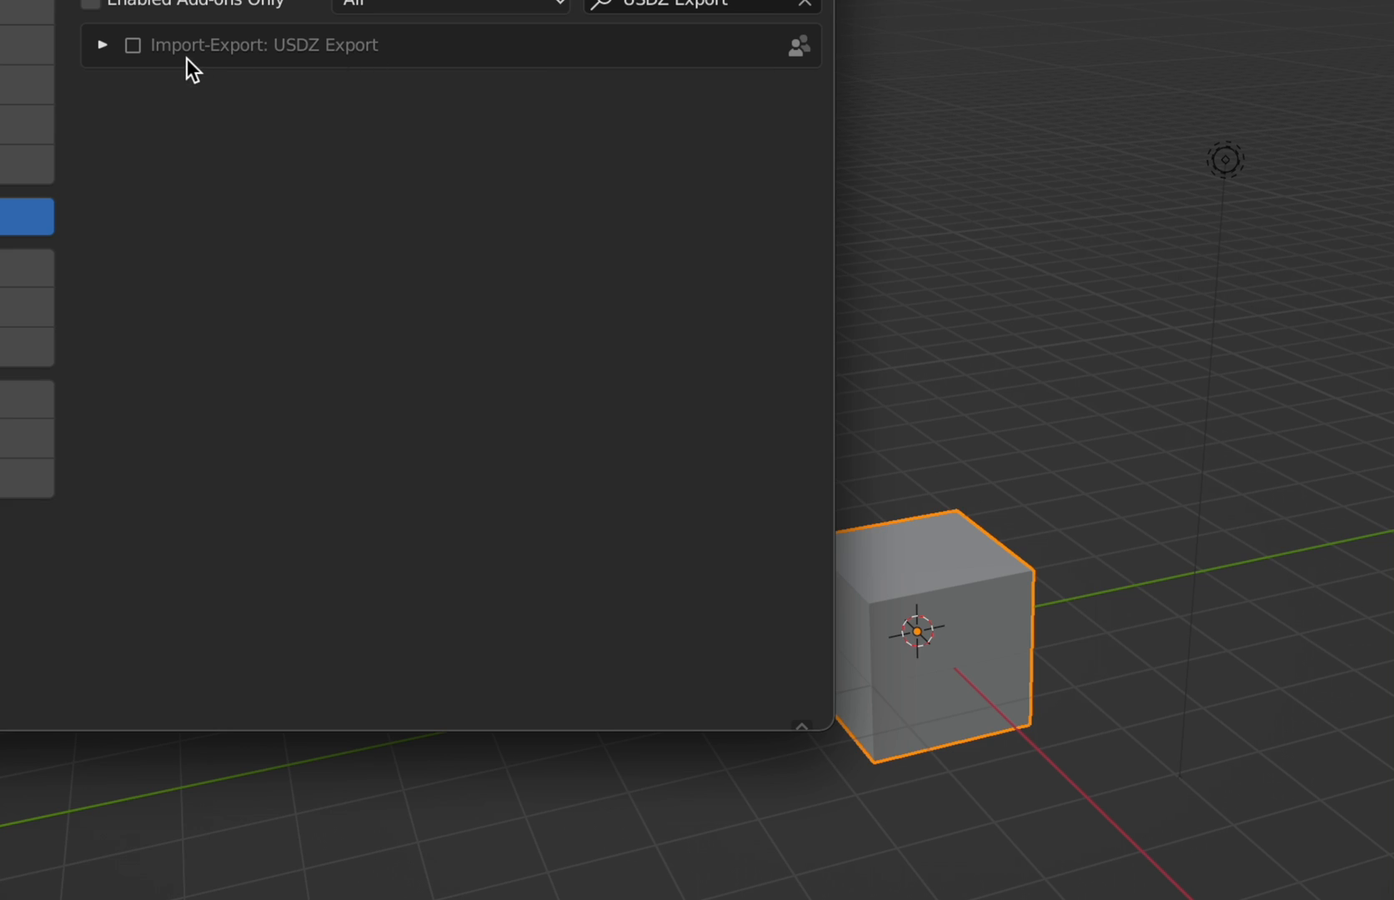
{"action": "left_click", "coordinate": [135, 45]}
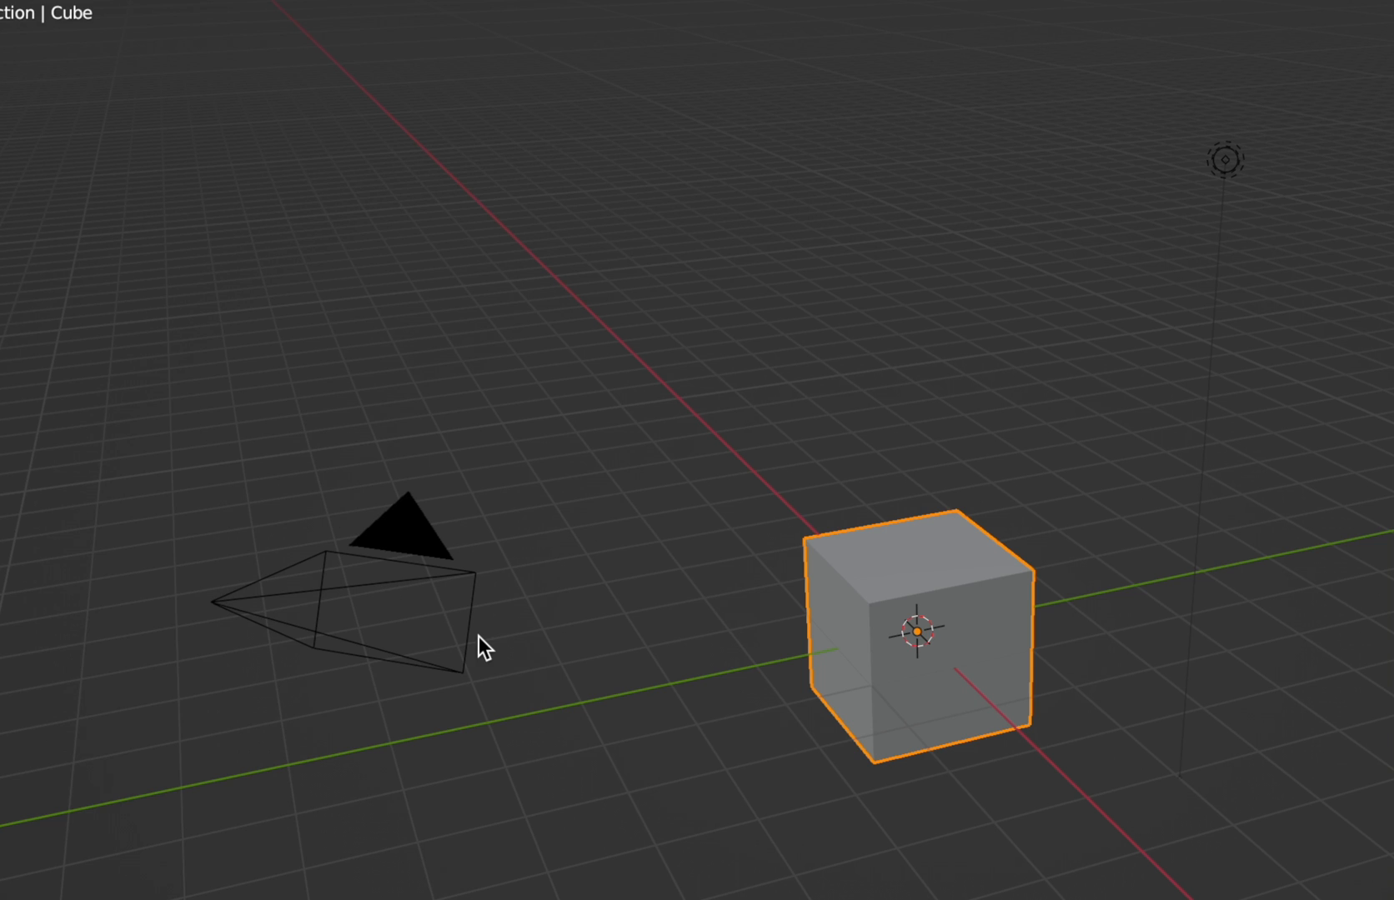
Replace the default cube with a Suzanne monkey and add a Subdivision Surface modifier
{"action": "key", "text": "x"}
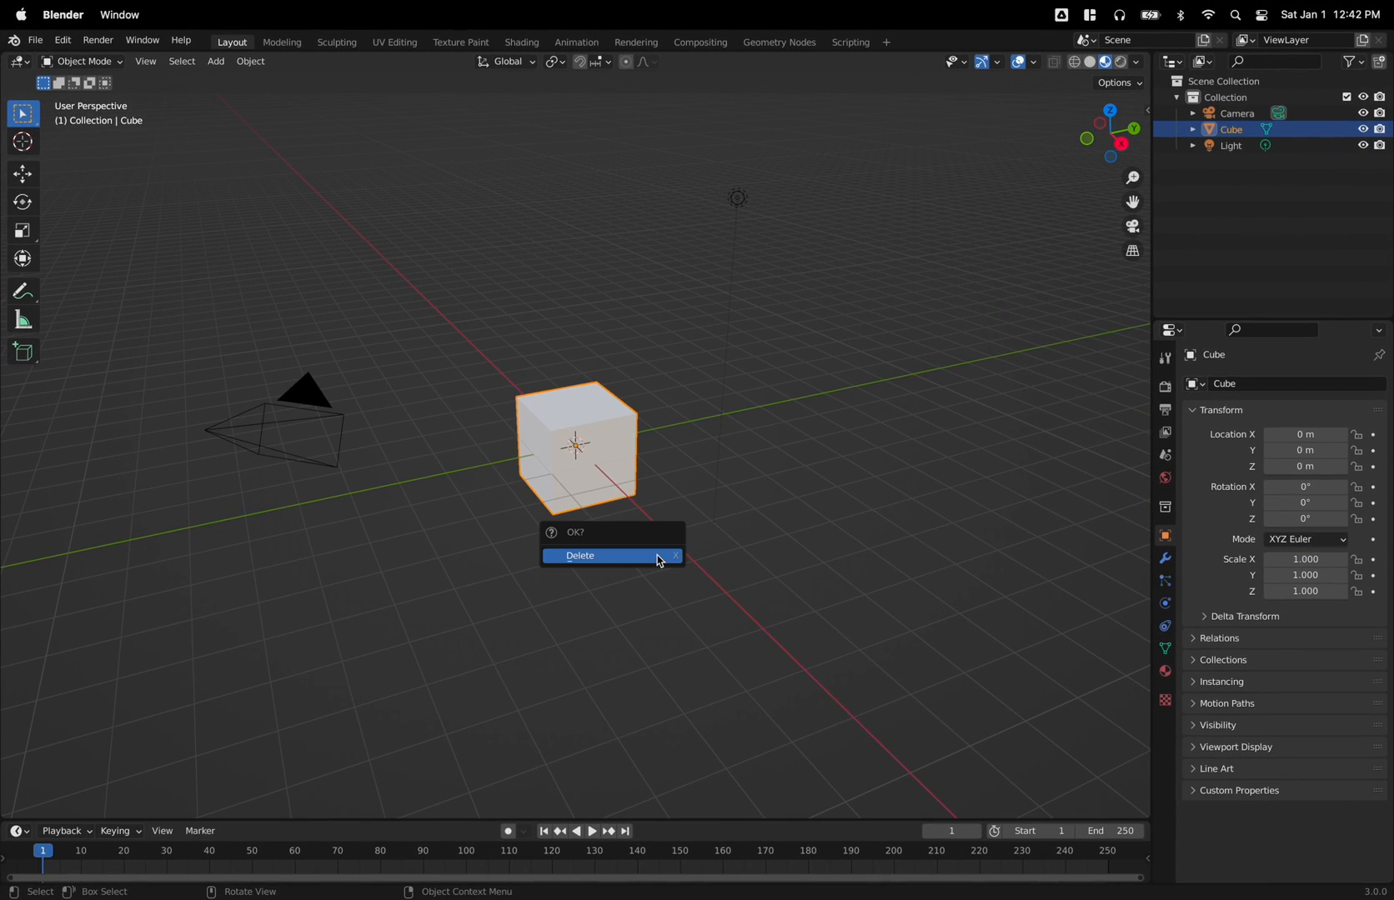
{"action": "left_click", "coordinate": [657, 556]}
{"action": "key", "text": "shift+a"}
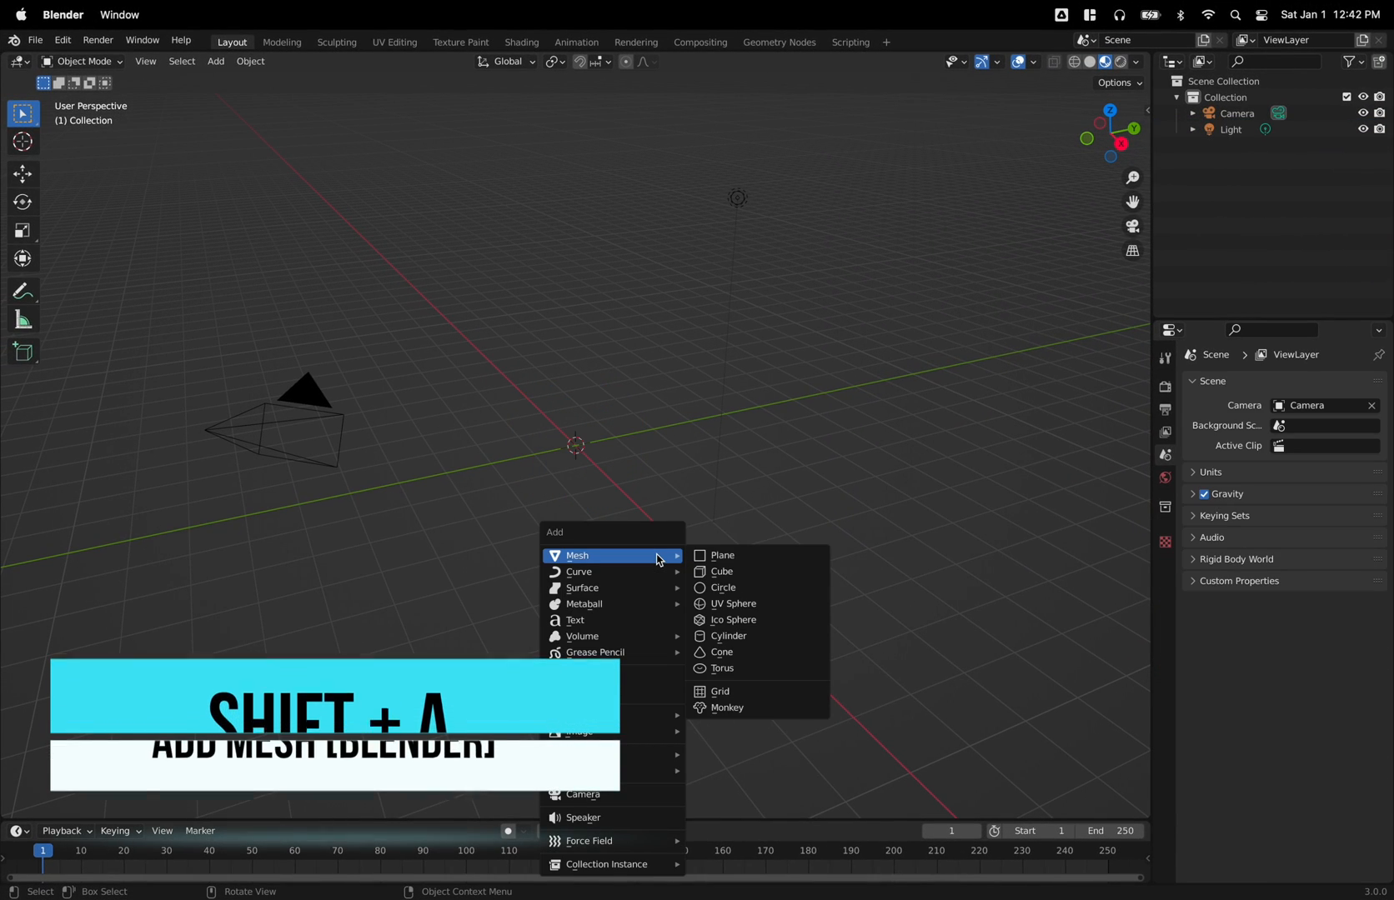
{"action": "left_click", "coordinate": [758, 708]}
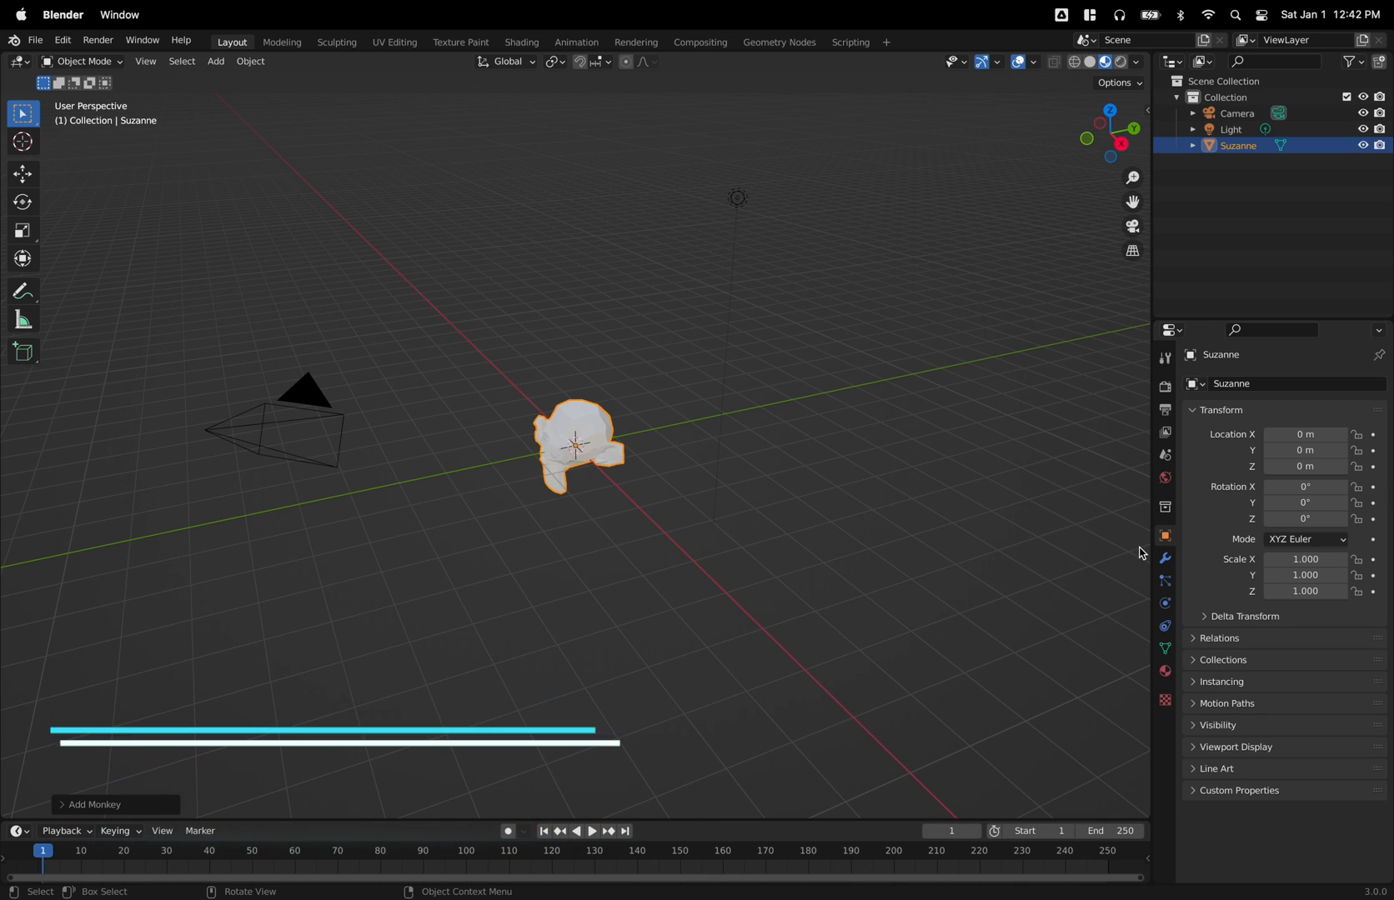
{"action": "left_click", "coordinate": [1164, 557]}
{"action": "left_click", "coordinate": [1214, 383]}
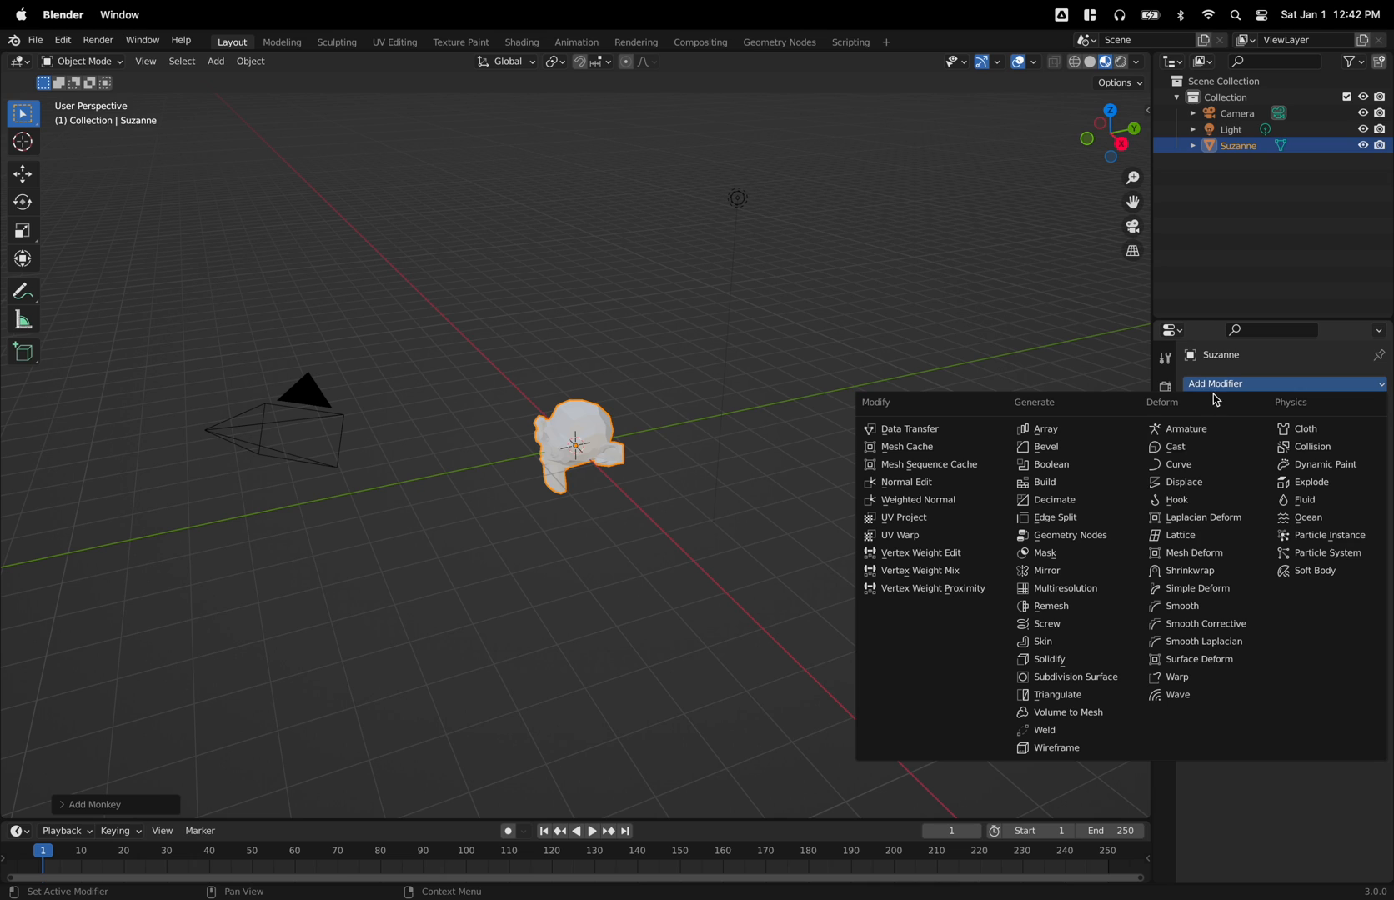
{"action": "left_click", "coordinate": [1072, 661]}
{"action": "scroll", "coordinate": [584, 497], "scroll_direction": "up", "scroll_amount": 3}
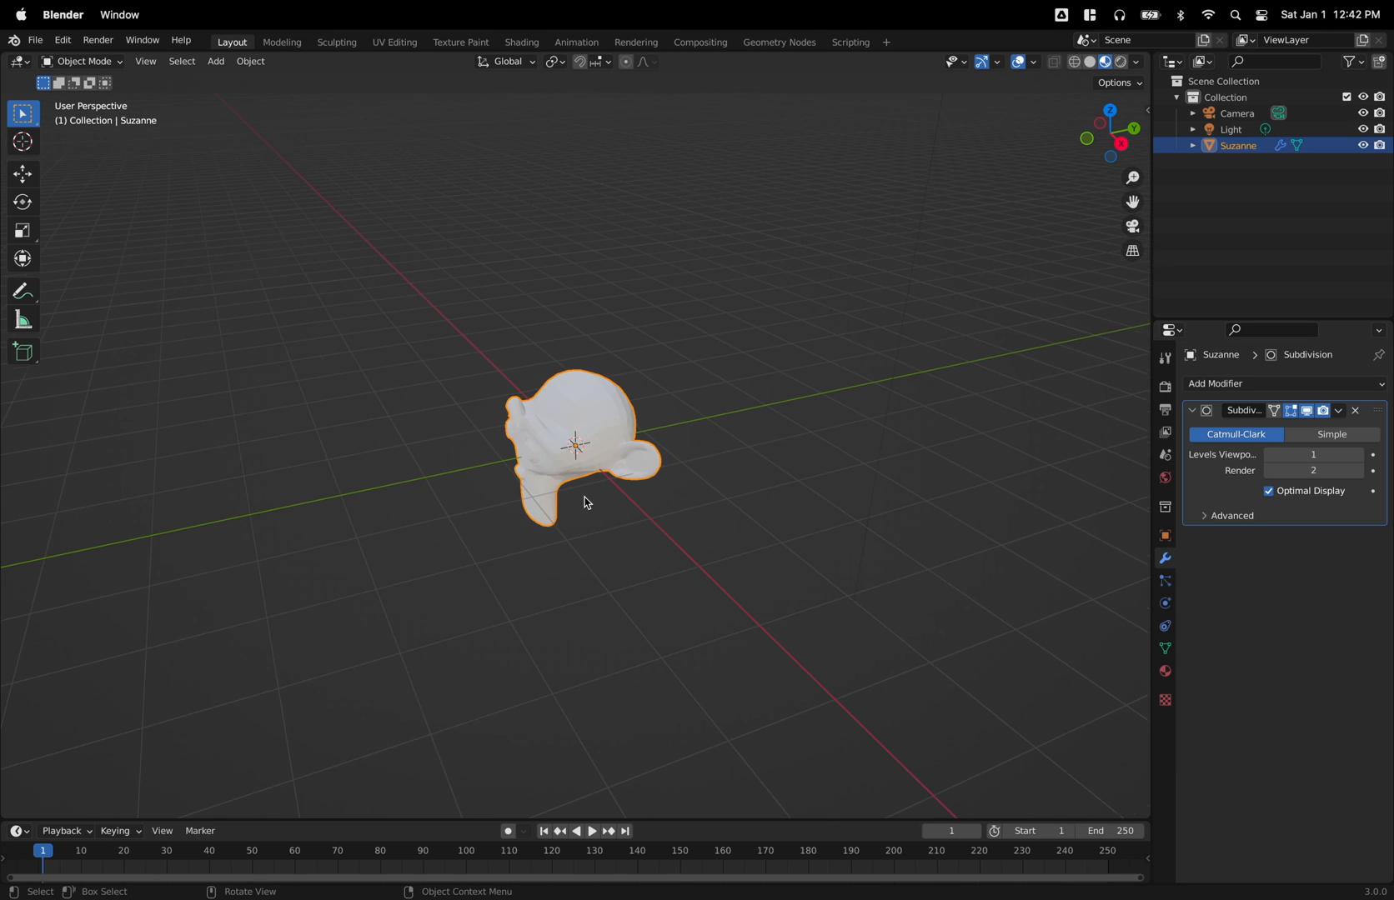
Give Suzanne a new material with a red base colour
{"action": "left_click", "coordinate": [1166, 671]}
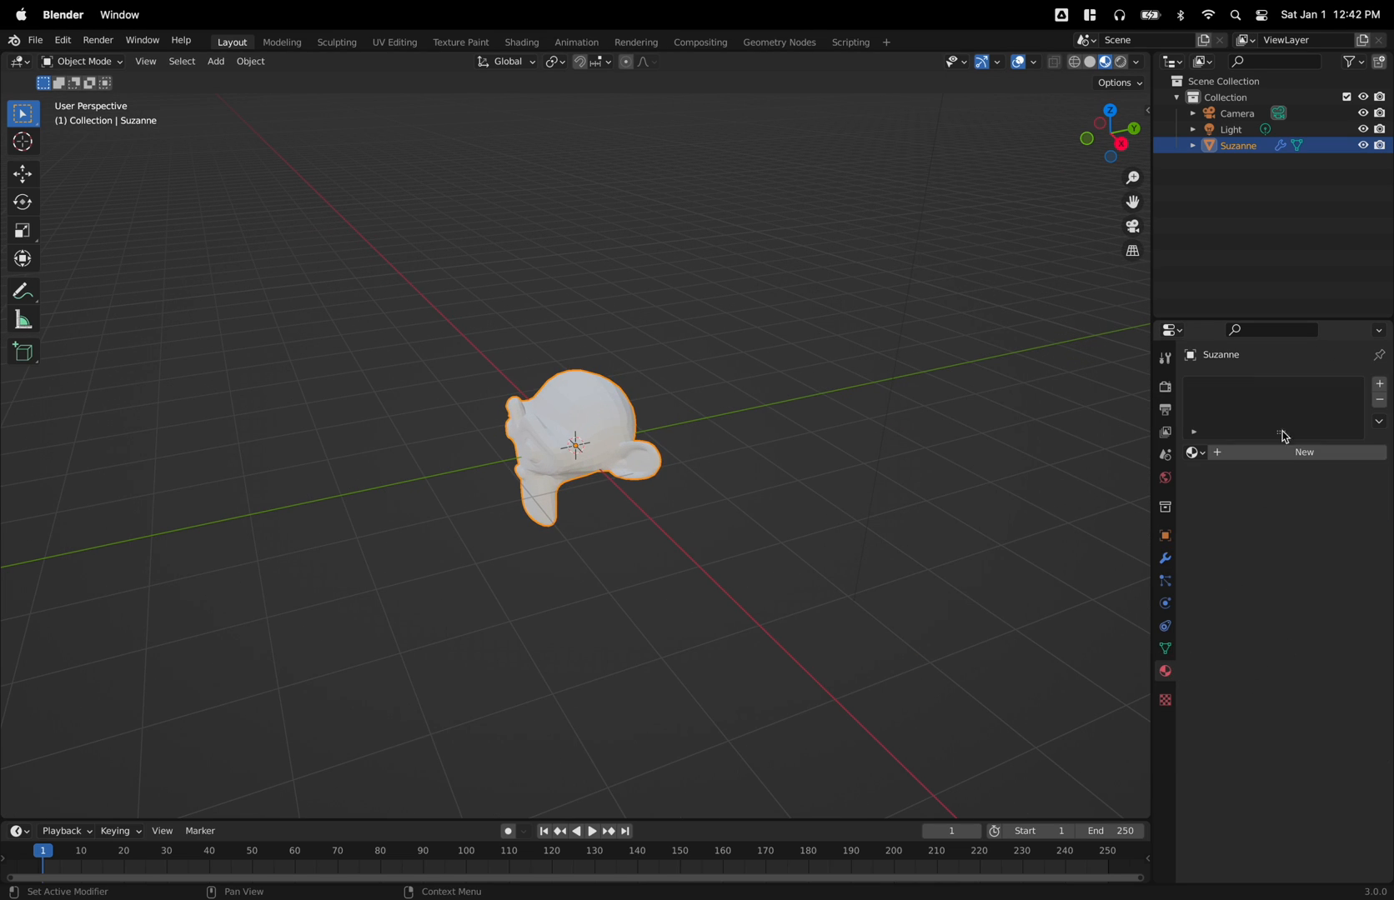
{"action": "left_click", "coordinate": [1295, 453]}
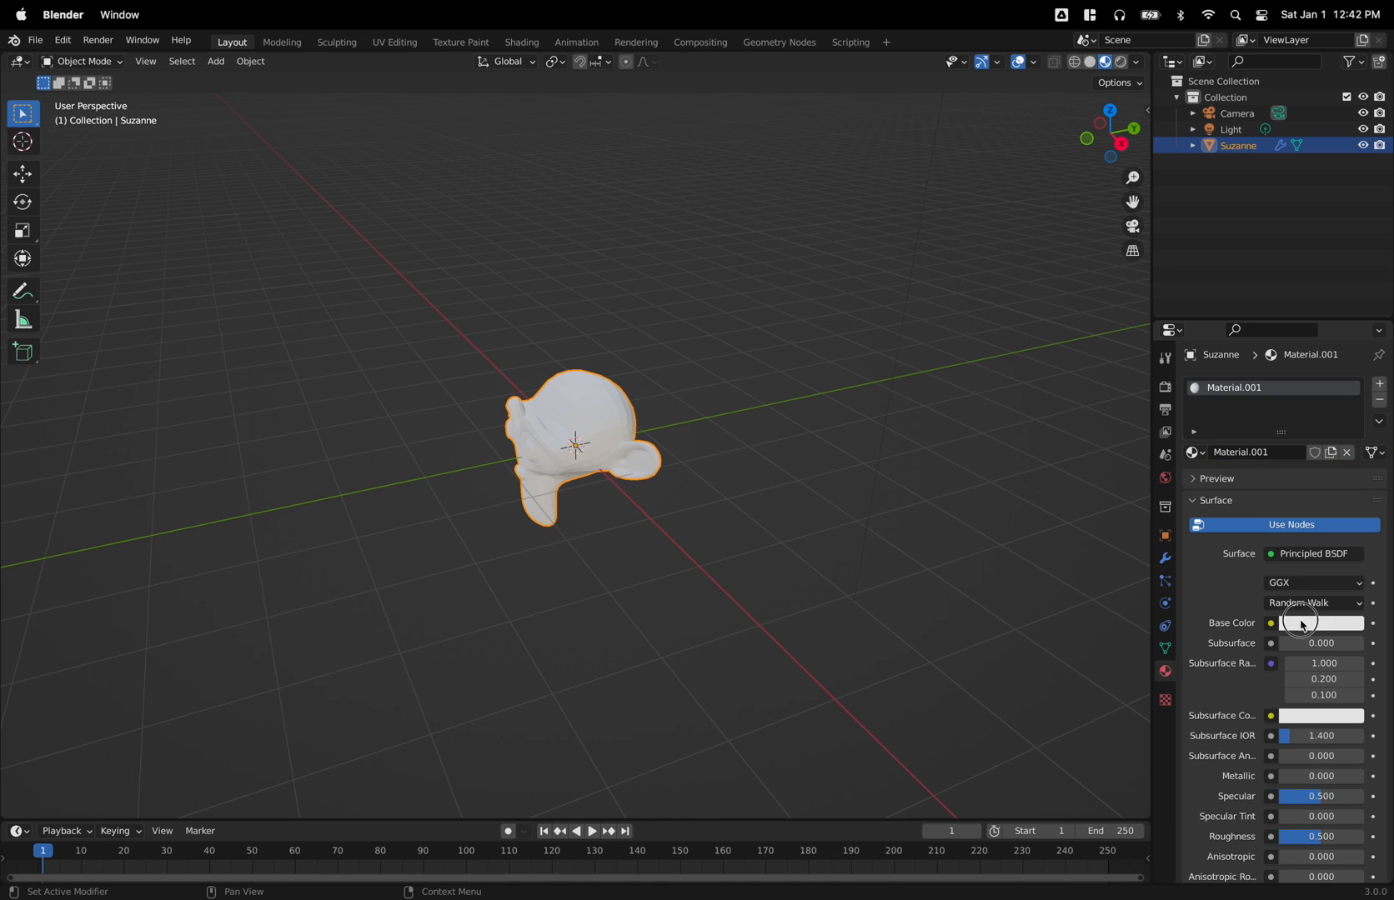
{"action": "left_click", "coordinate": [1320, 623]}
{"action": "left_click", "coordinate": [1280, 509]}
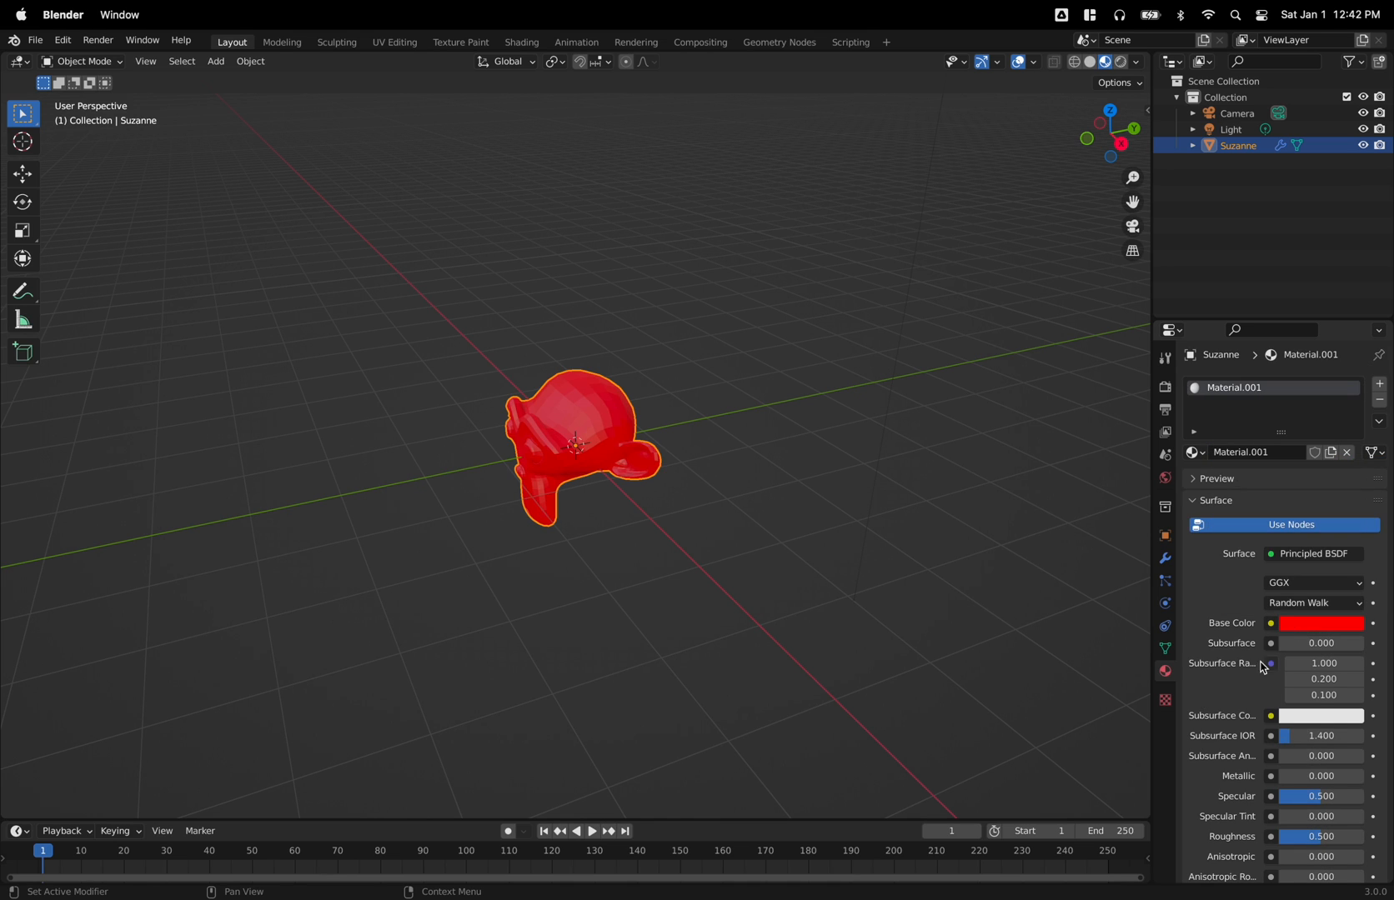
Shade Suzanne smooth so the monkey is no longer faceted
{"action": "middle_click_drag", "start_coordinate": [720, 493], "coordinate": [671, 510]}
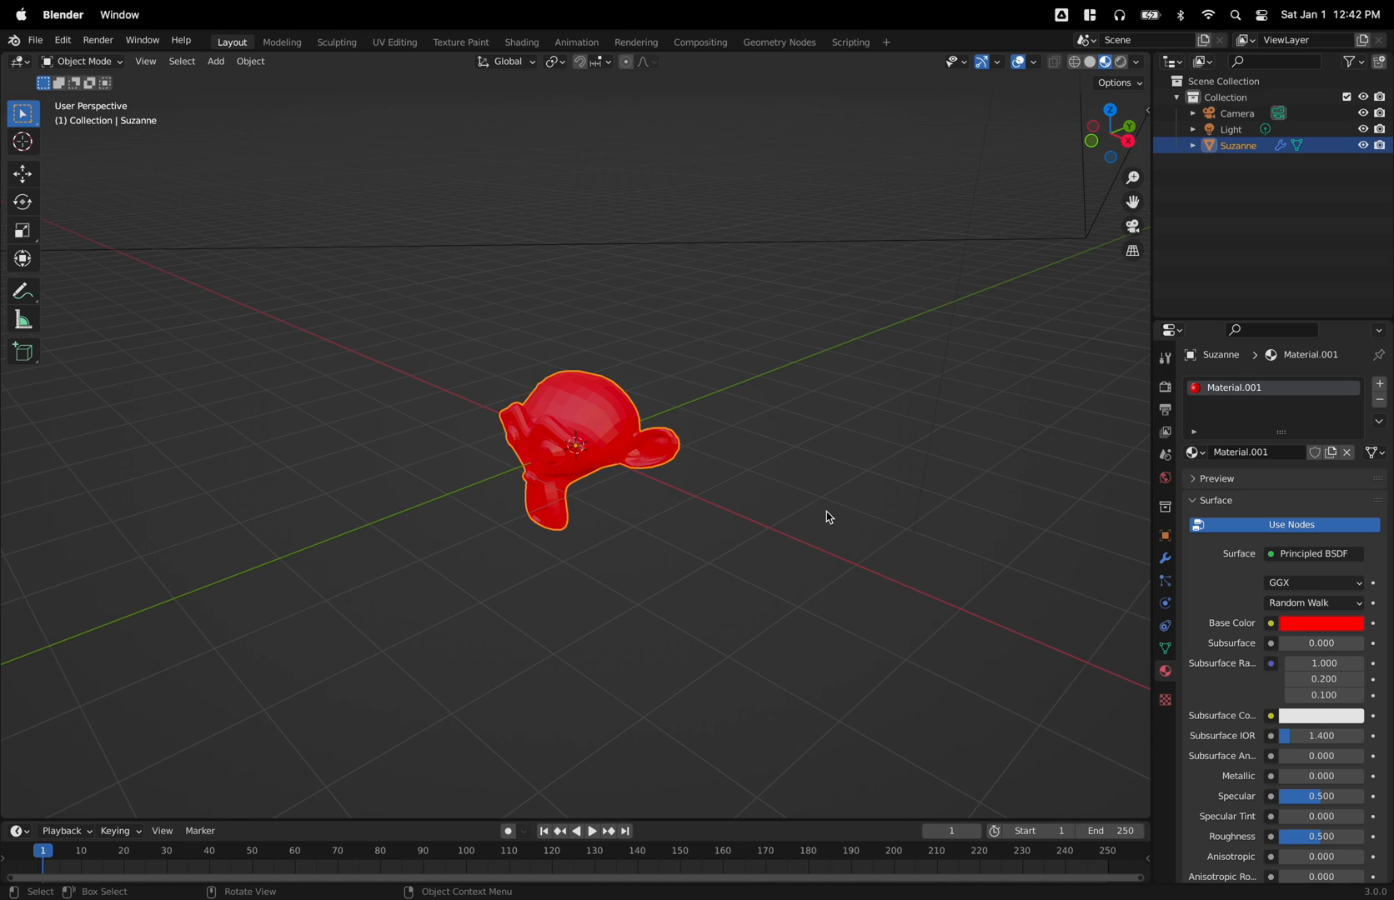
{"action": "right_click", "coordinate": [663, 465]}
{"action": "left_click", "coordinate": [512, 427]}
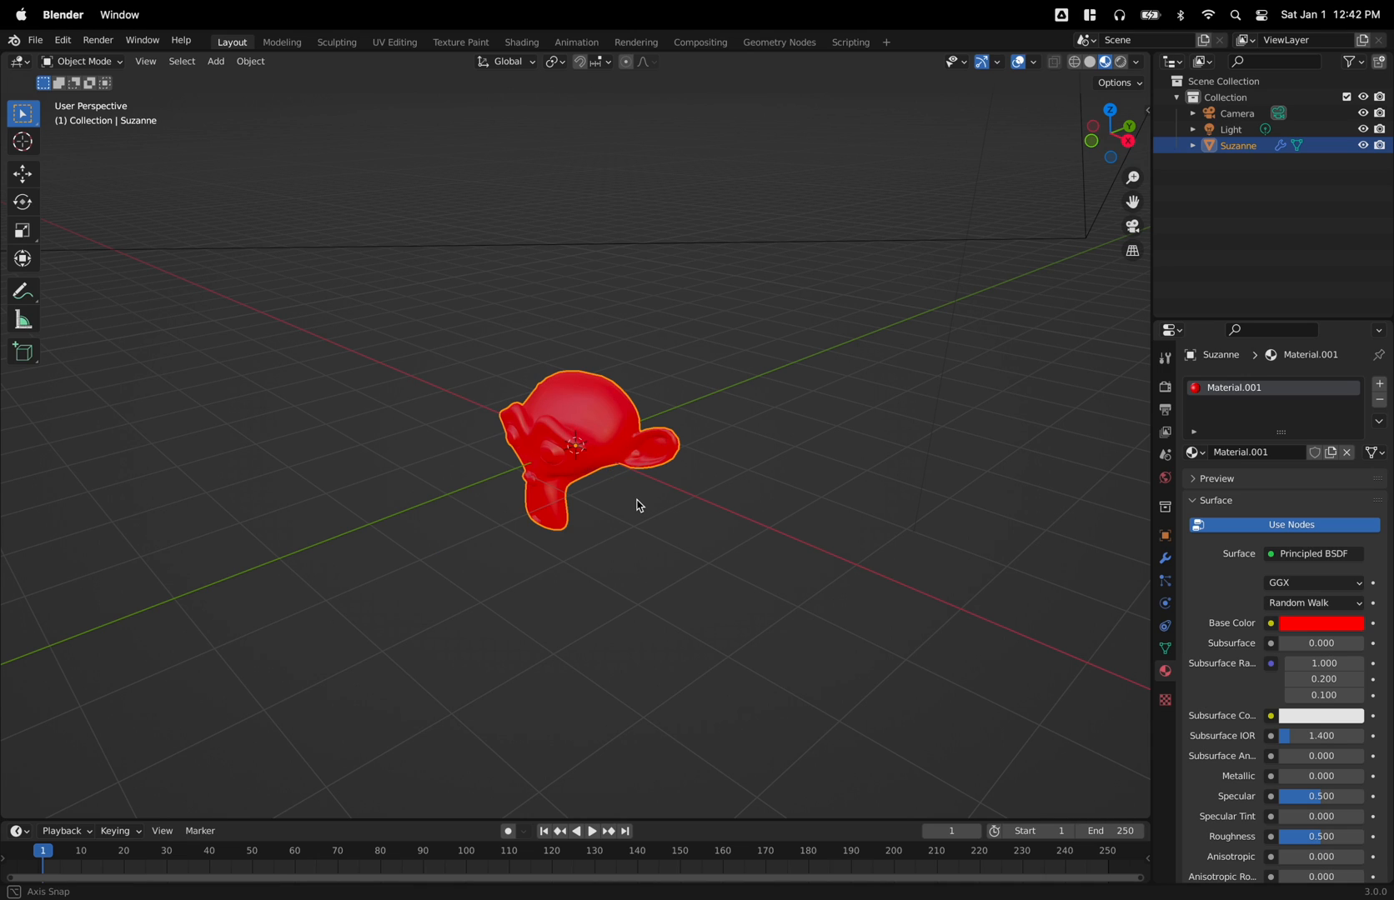
{"action": "middle_click_drag", "start_coordinate": [654, 513], "coordinate": [675, 501]}
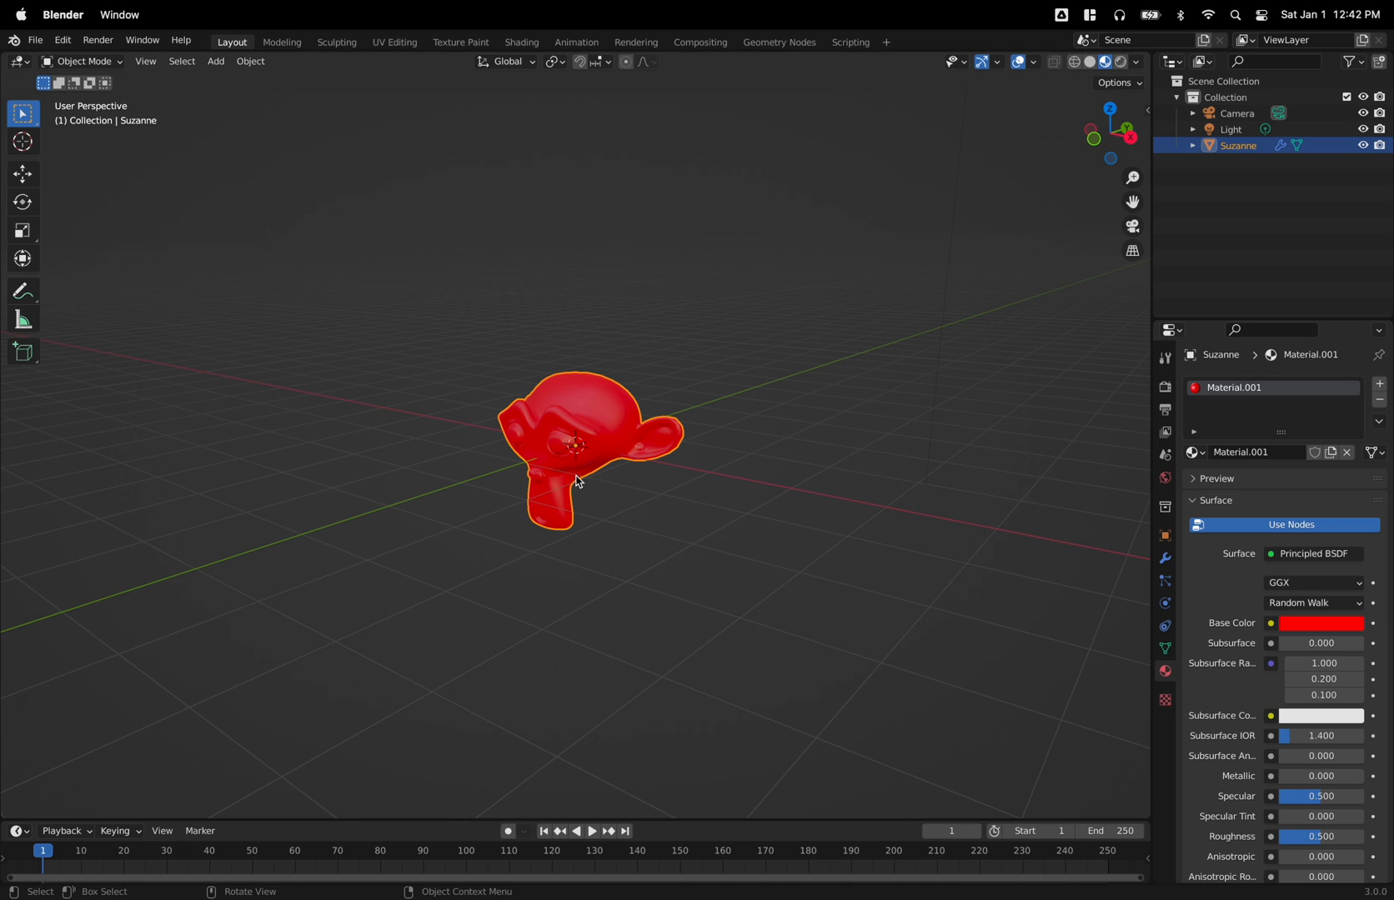
Export the scene as Monkey.usdz into the T103 - Blender To Motion folder
{"action": "left_click", "coordinate": [36, 42]}
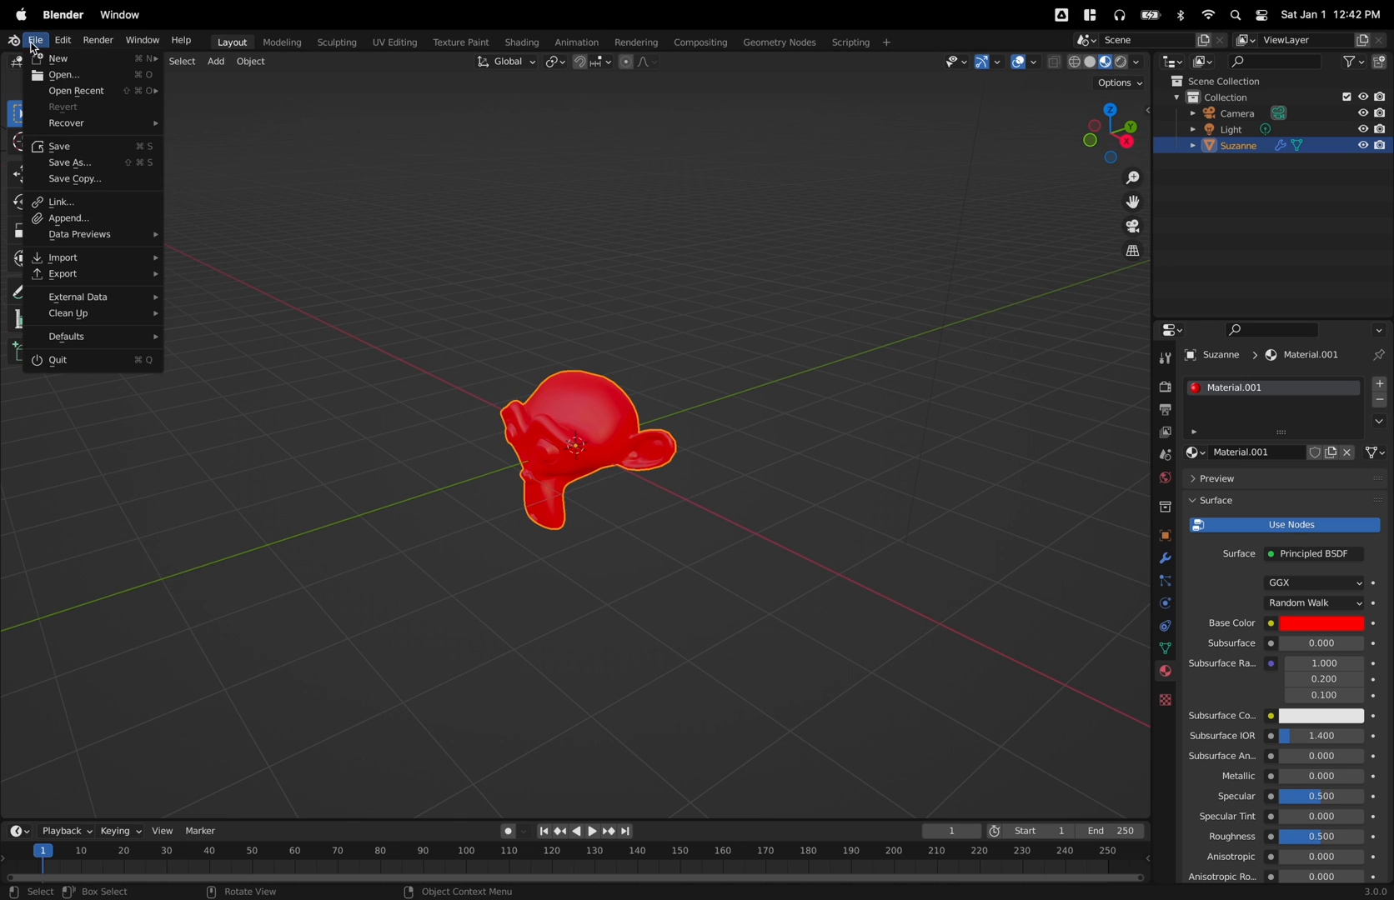
{"action": "mouse_move", "coordinate": [63, 274]}
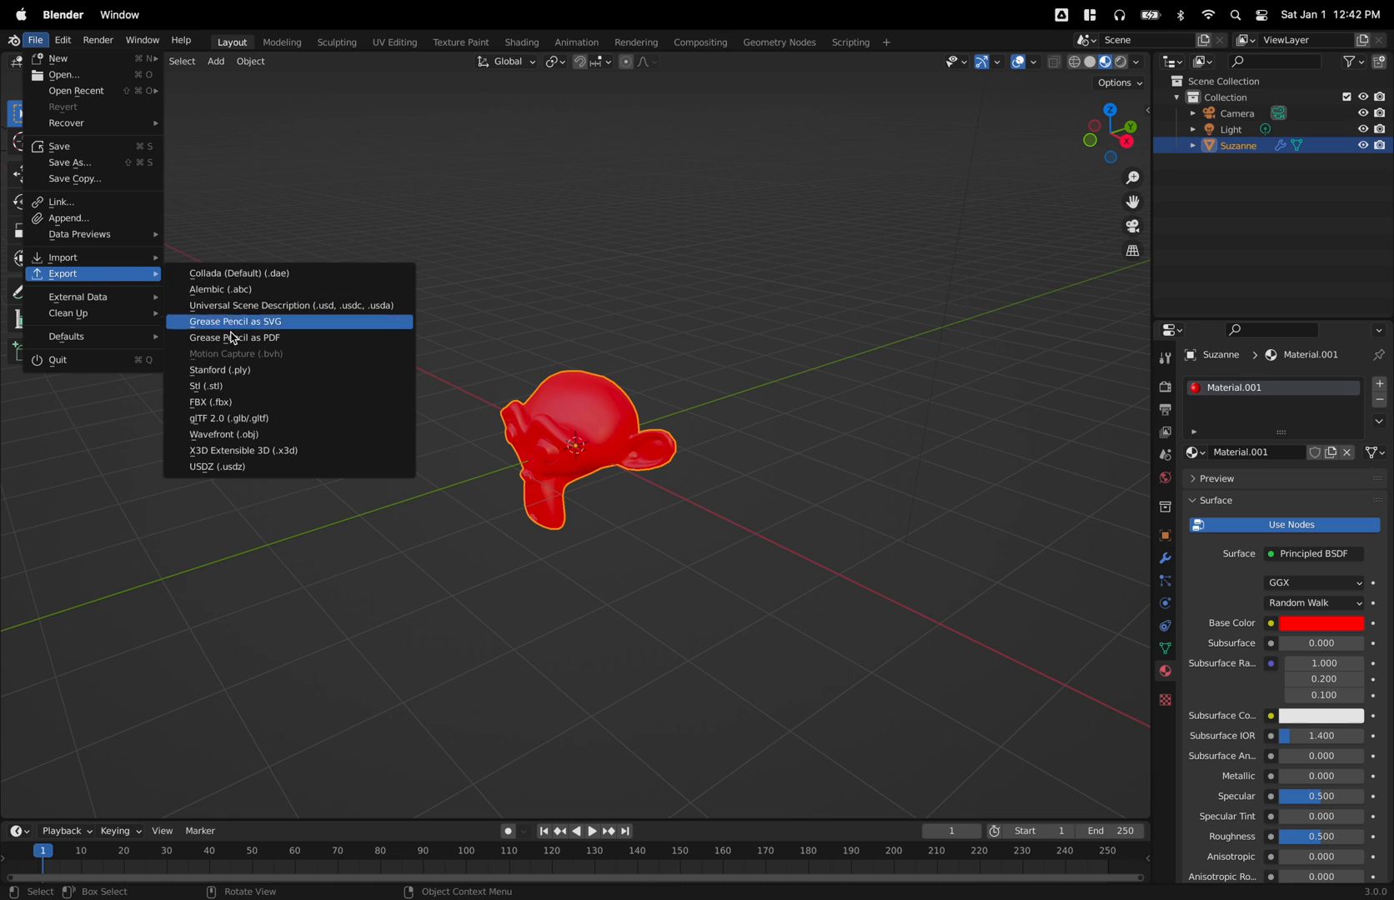
{"action": "left_click", "coordinate": [199, 469]}
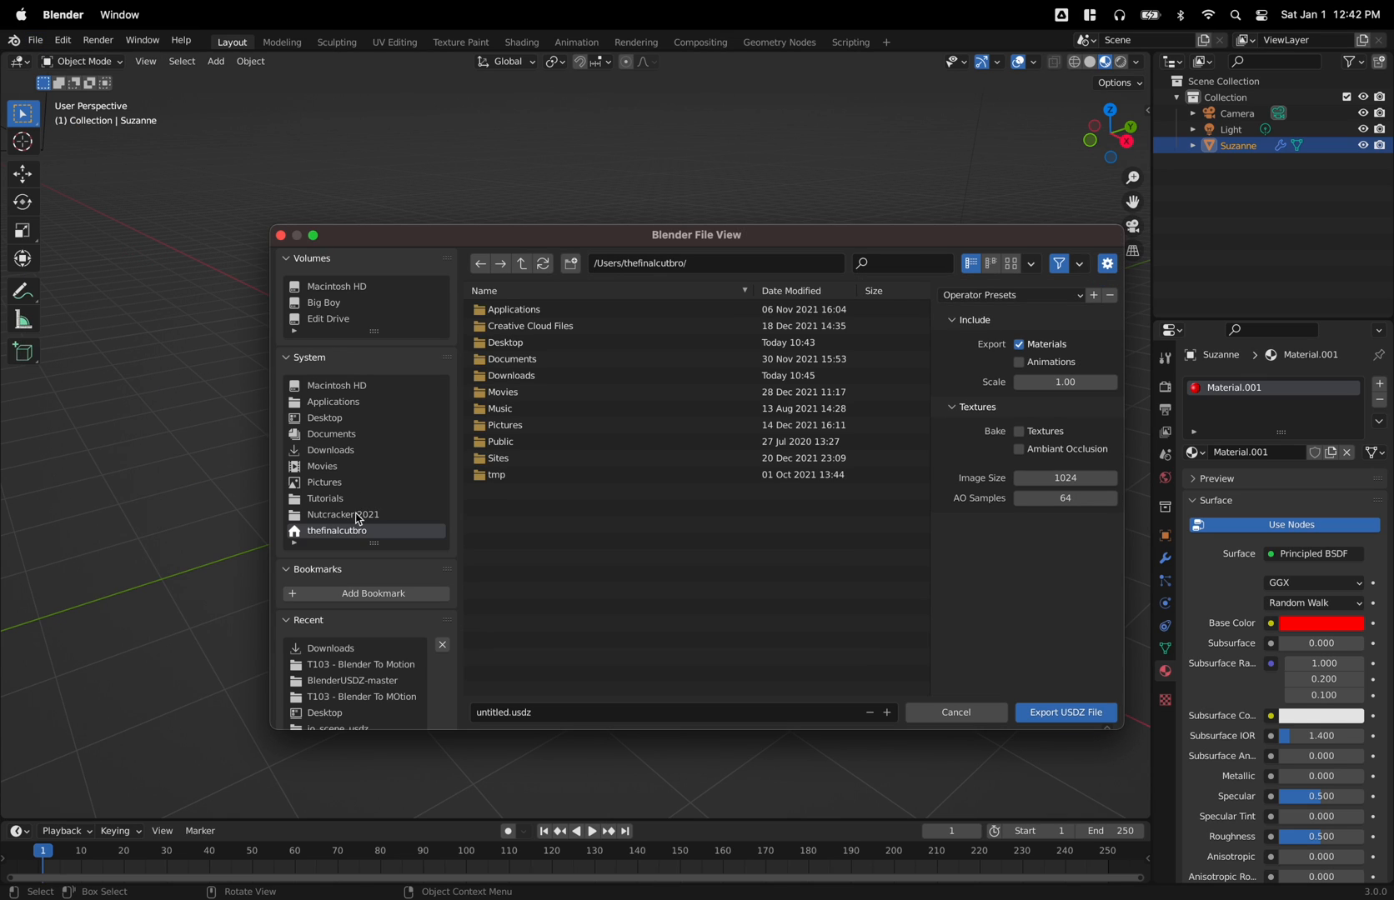
{"action": "left_click", "coordinate": [352, 663]}
{"action": "left_click", "coordinate": [512, 376]}
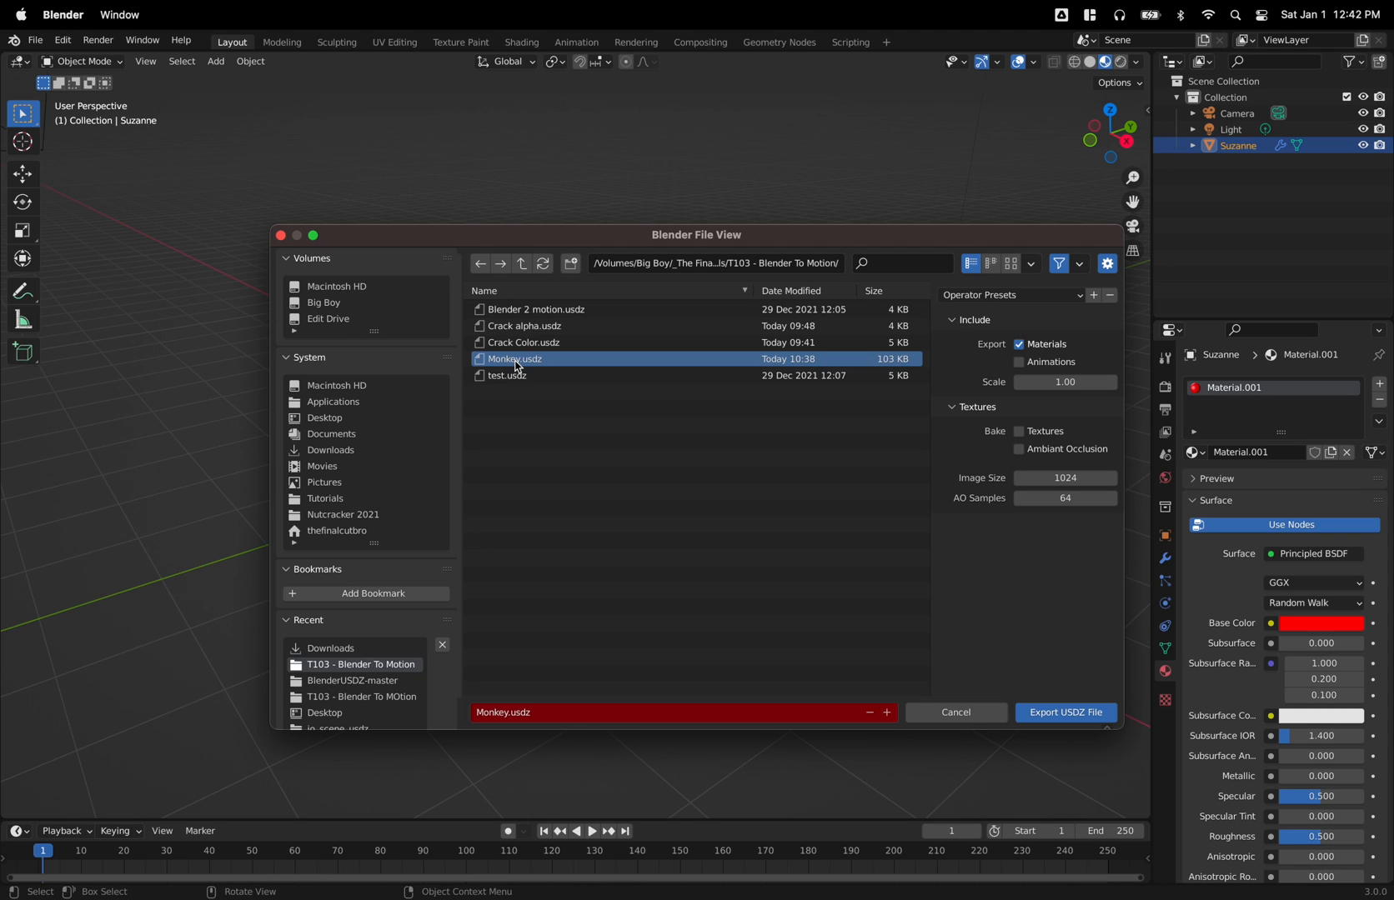
{"action": "left_click", "coordinate": [1067, 713]}
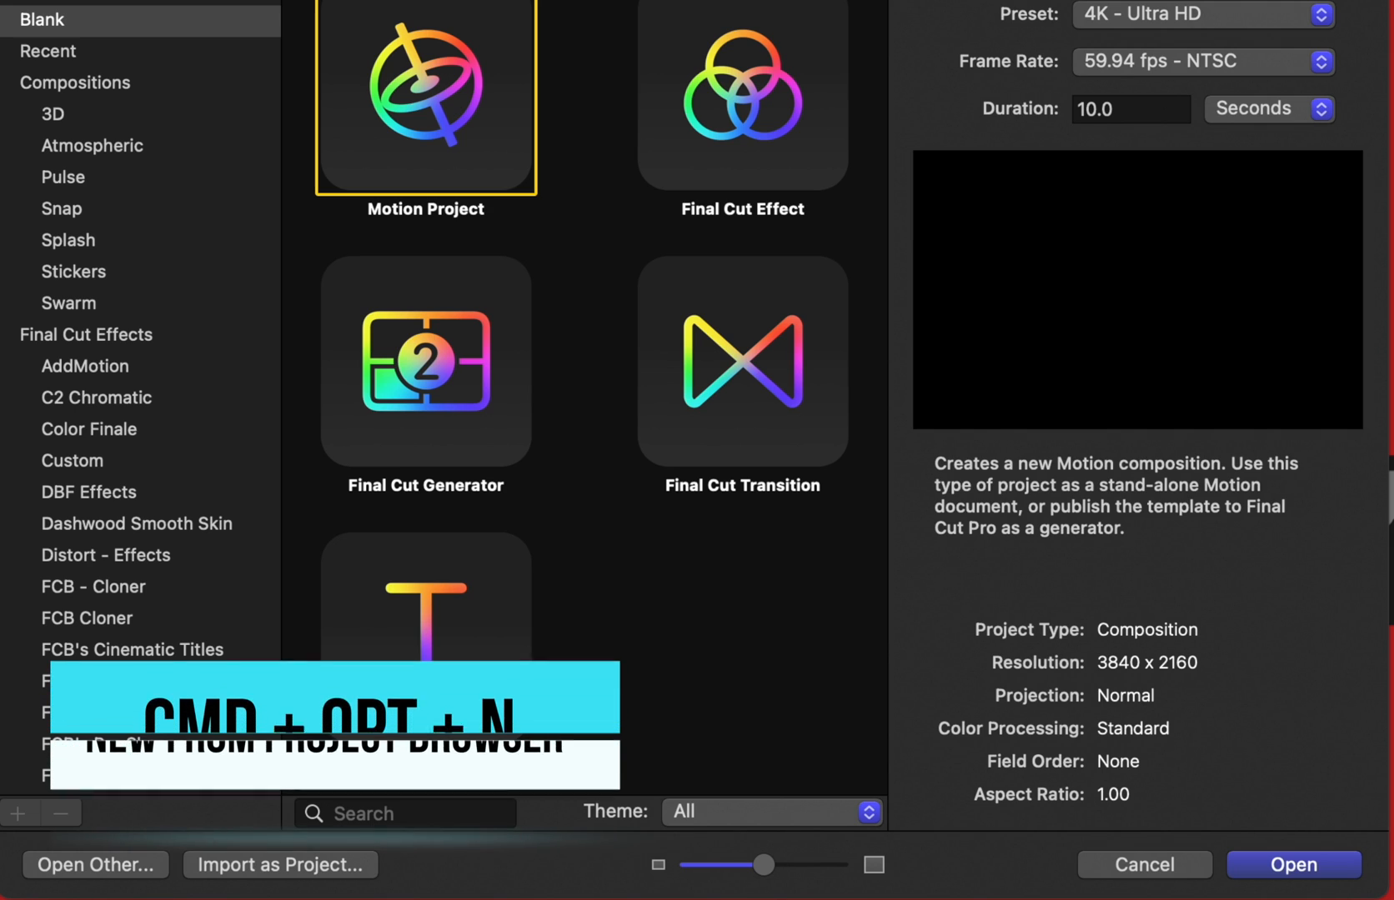
Create a new blank Motion Project from the Project Browser
{"action": "left_click", "coordinate": [758, 695]}
{"action": "left_click", "coordinate": [477, 125]}
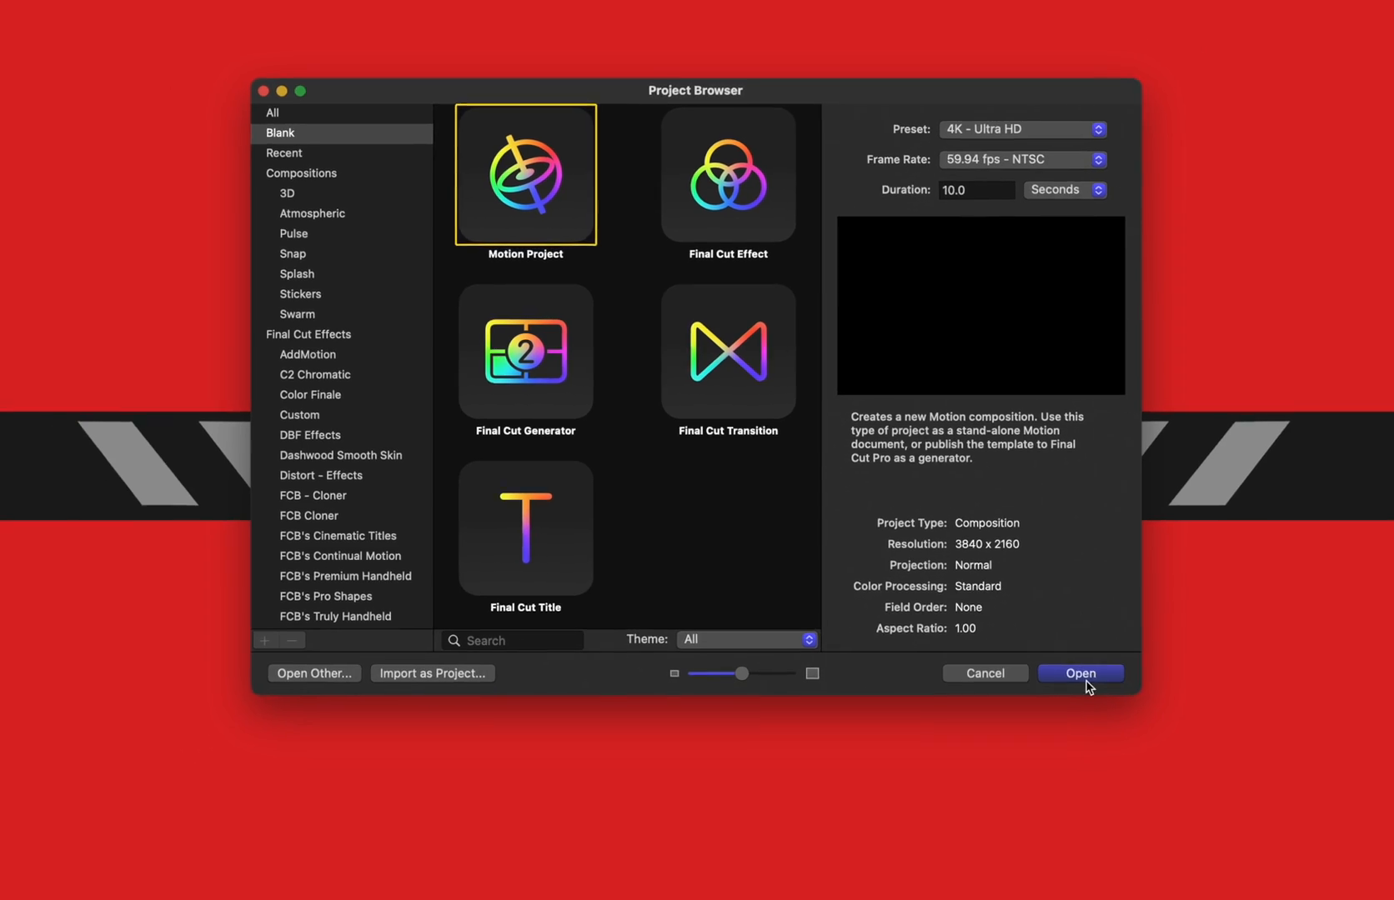
{"action": "left_click", "coordinate": [1201, 758]}
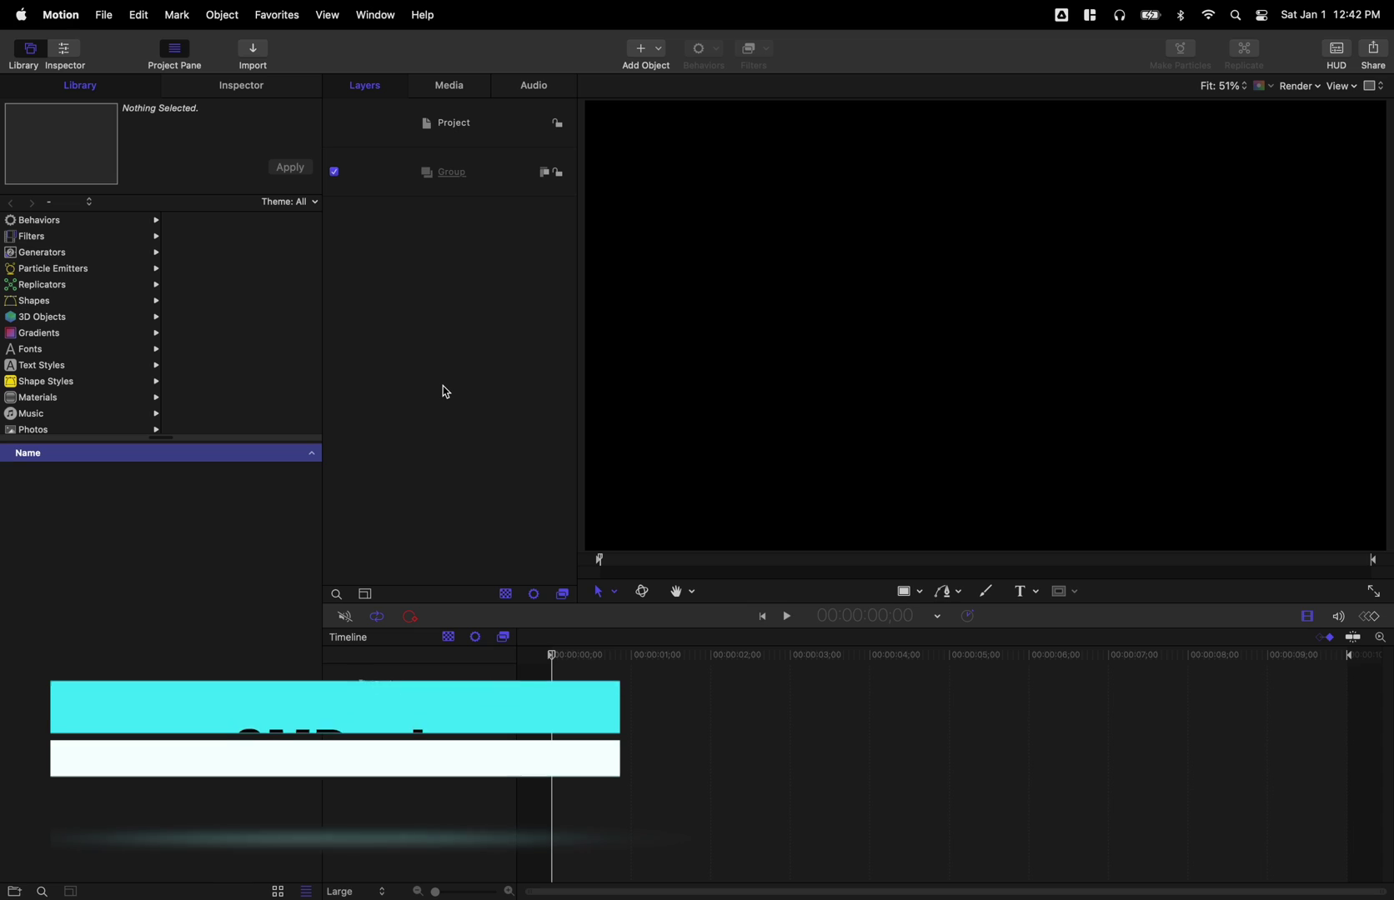
Import Monkey.usdz into the project and turn its Group into a 3D group
{"action": "key", "text": "super+i"}
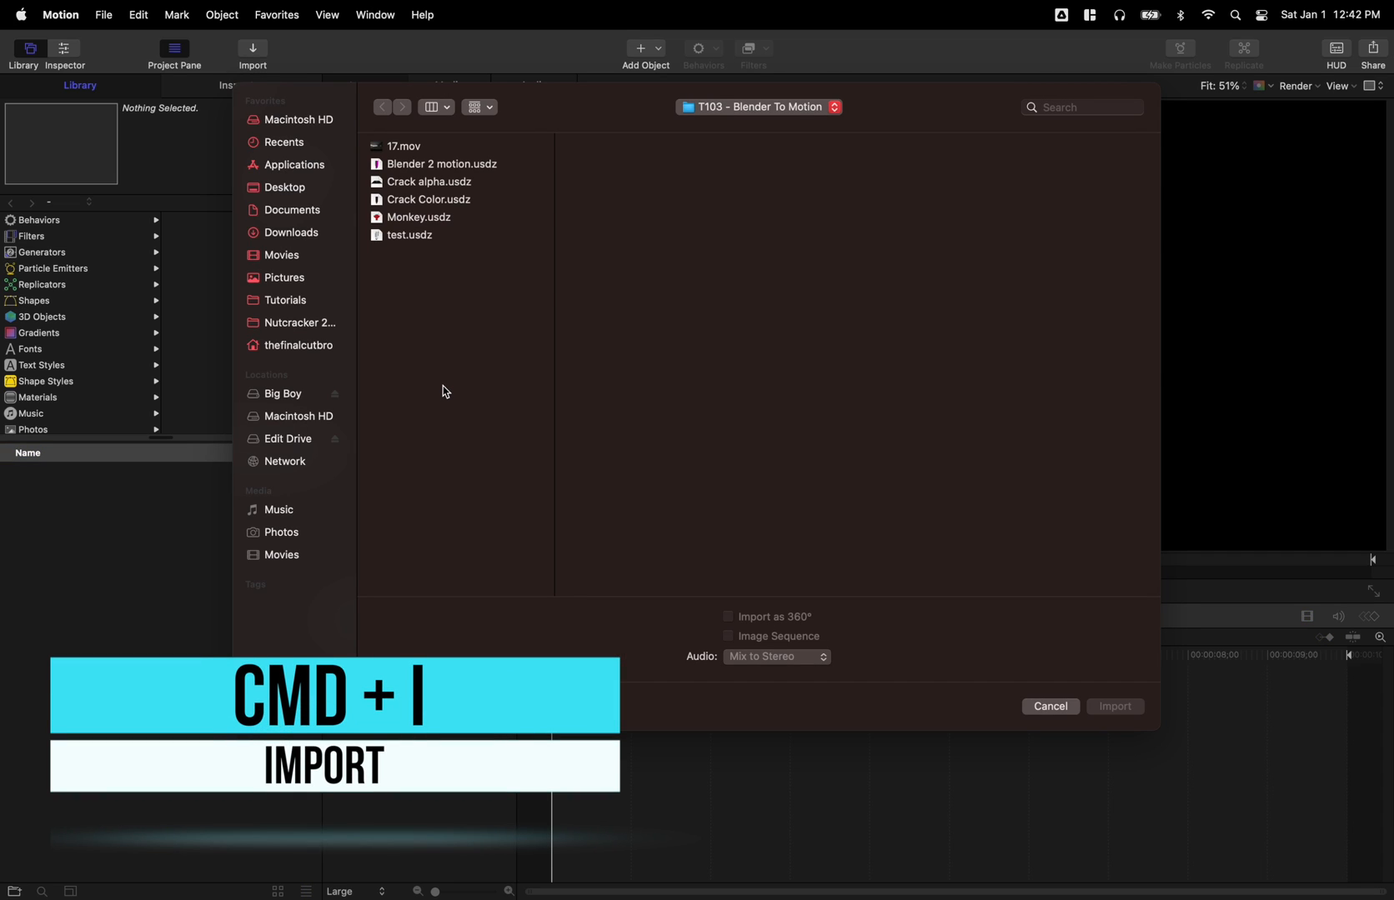
{"action": "left_click", "coordinate": [429, 218]}
{"action": "left_click", "coordinate": [1114, 707]}
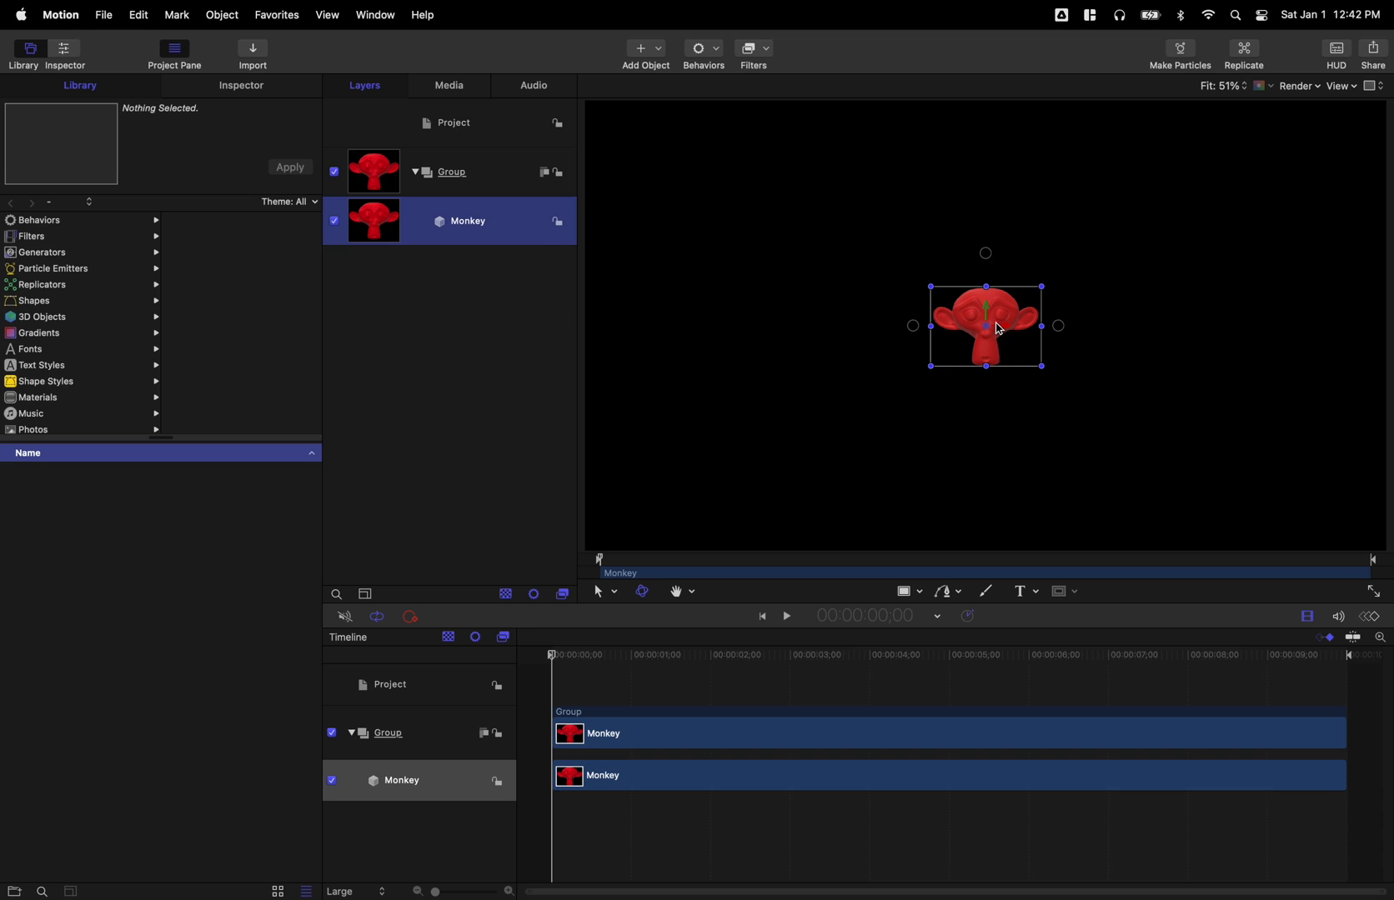
{"action": "left_click", "coordinate": [544, 174]}
Rotate the monkey around its vertical axis and tilt it around its horizontal axis
{"action": "left_click", "coordinate": [501, 359]}
{"action": "left_click", "coordinate": [514, 229]}
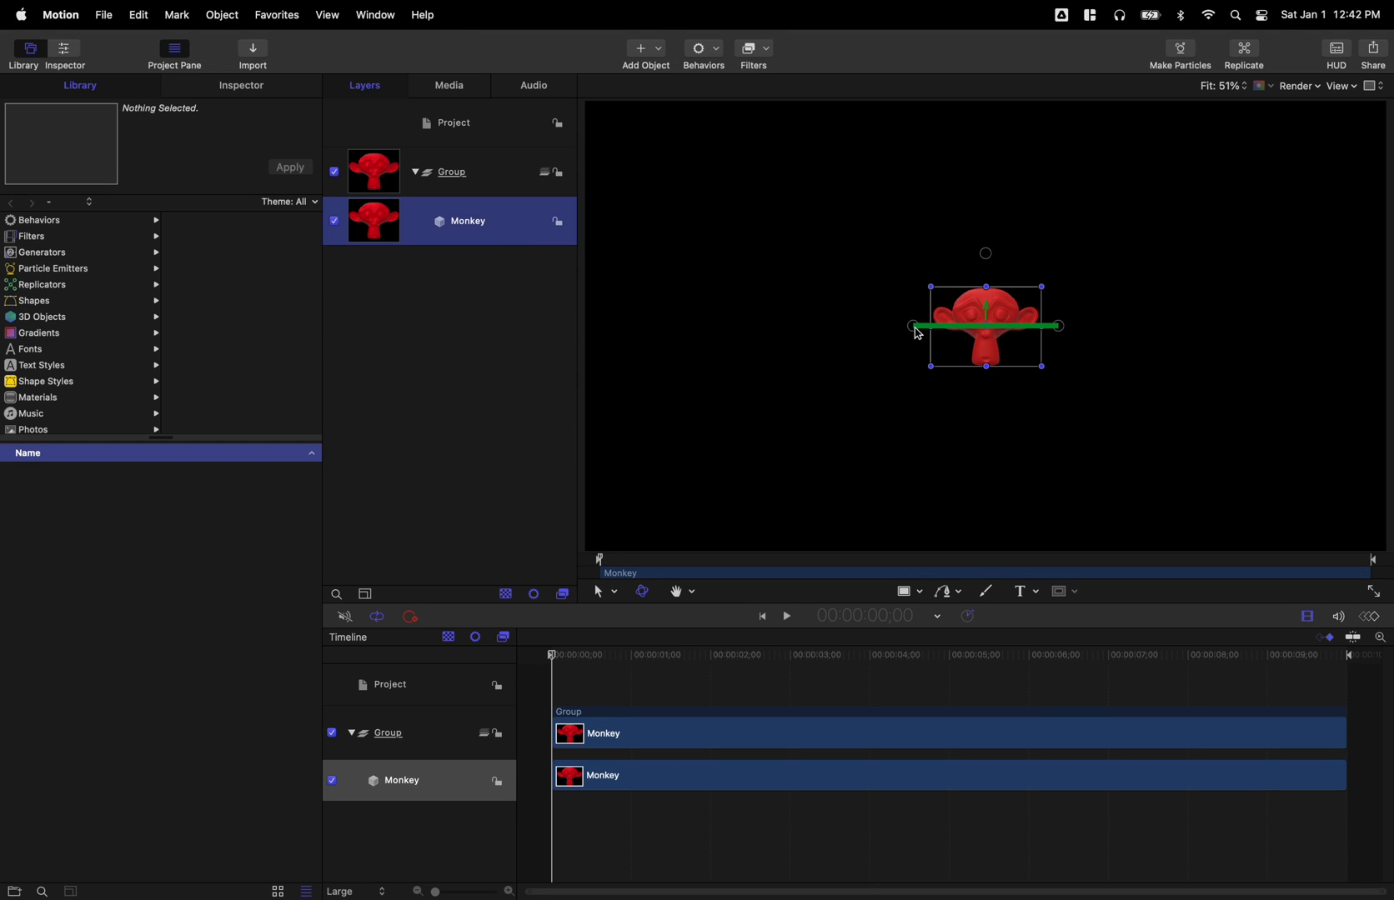
{"action": "left_click_drag", "start_coordinate": [917, 331], "coordinate": [925, 327]}
{"action": "left_click_drag", "start_coordinate": [985, 252], "coordinate": [986, 253]}
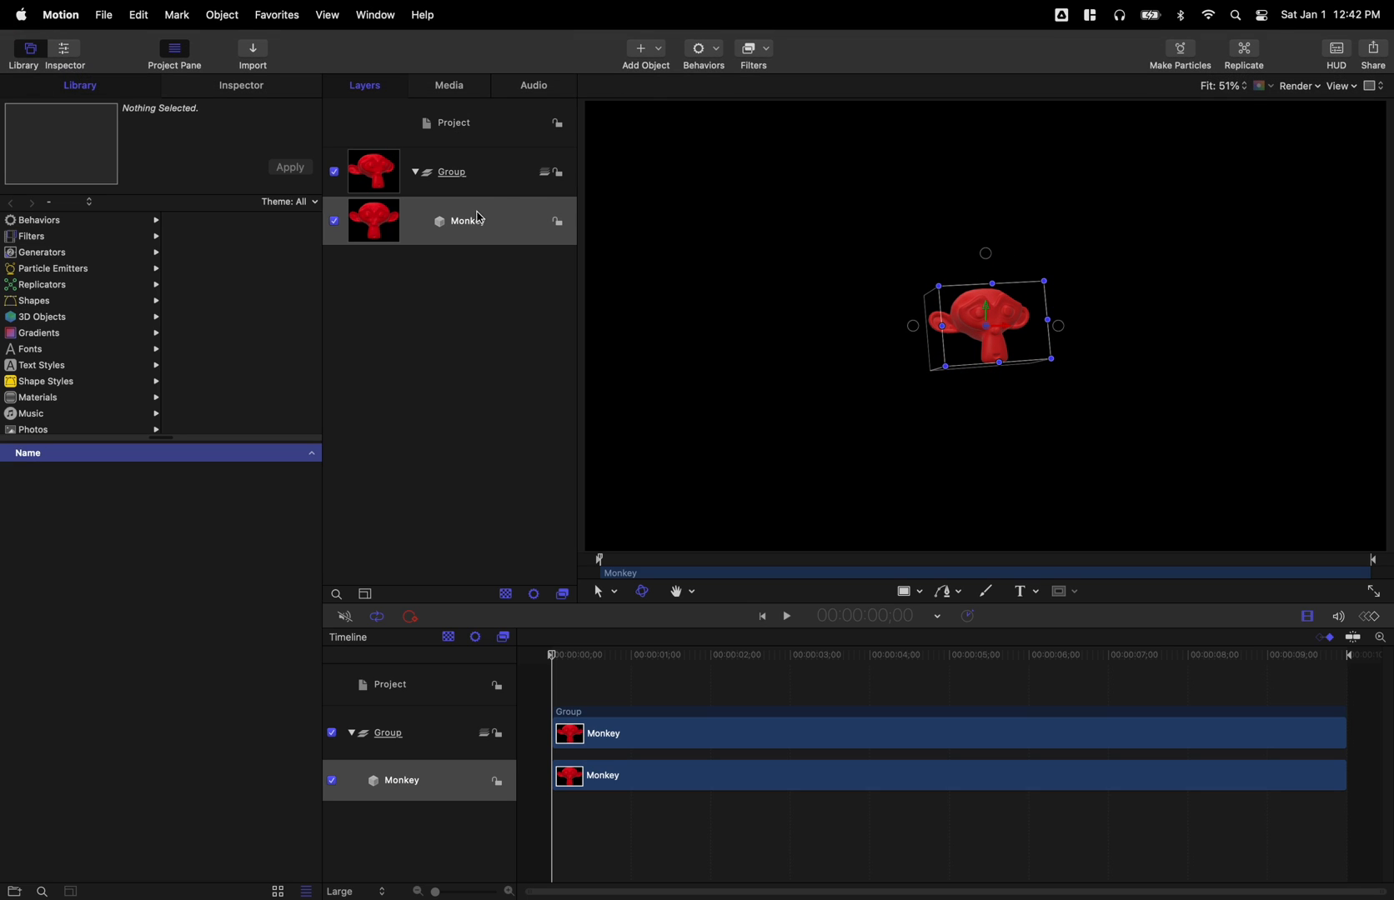
{"action": "left_click", "coordinate": [640, 49]}
{"action": "mouse_move", "coordinate": [697, 135]}
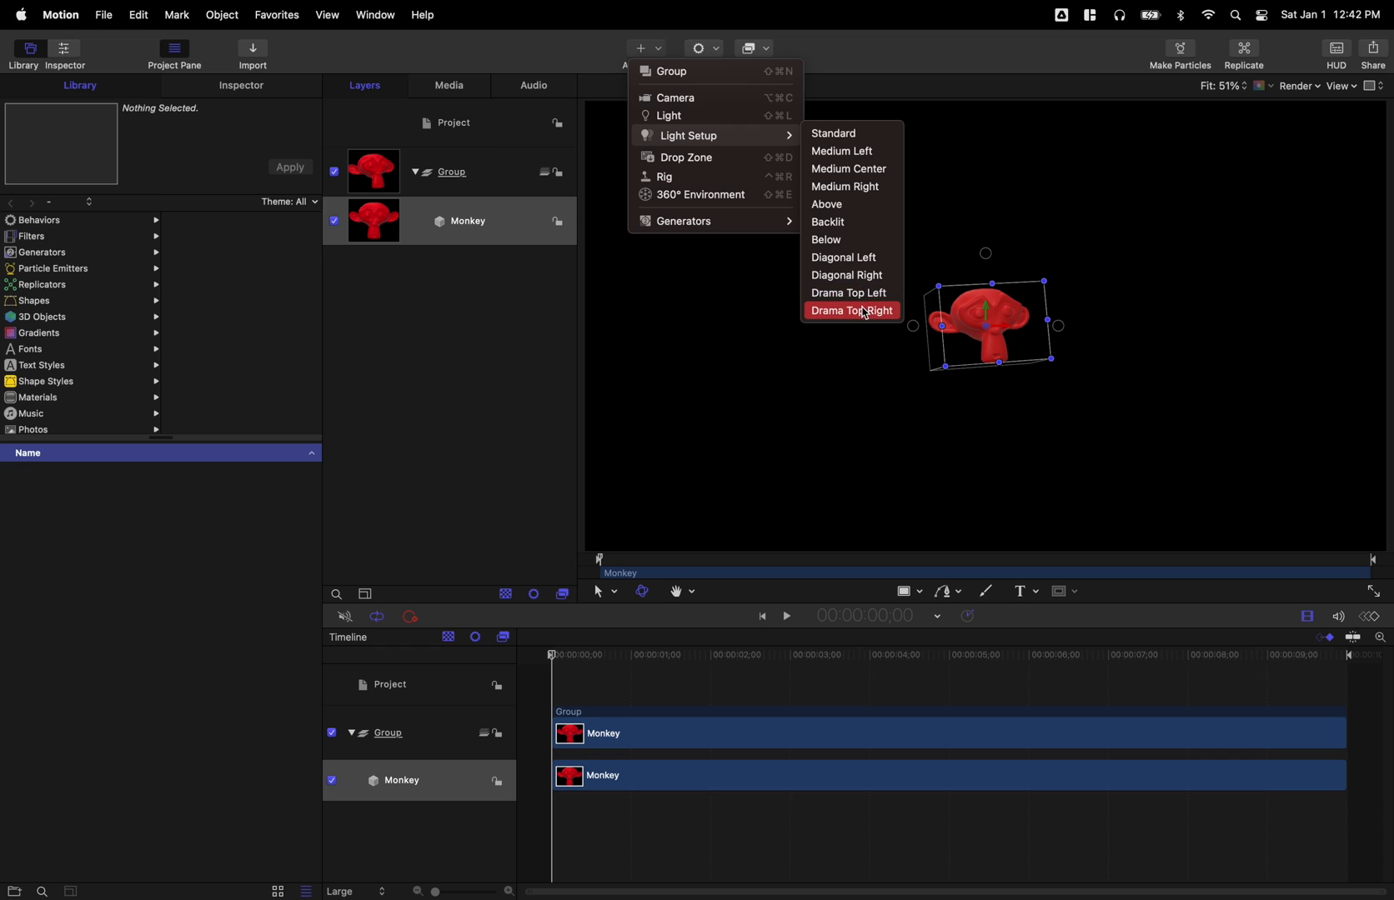
Add the Backlit light setup, dimming Back Bottom to 42.91% and Back Left to 0%
{"action": "left_click", "coordinate": [849, 226]}
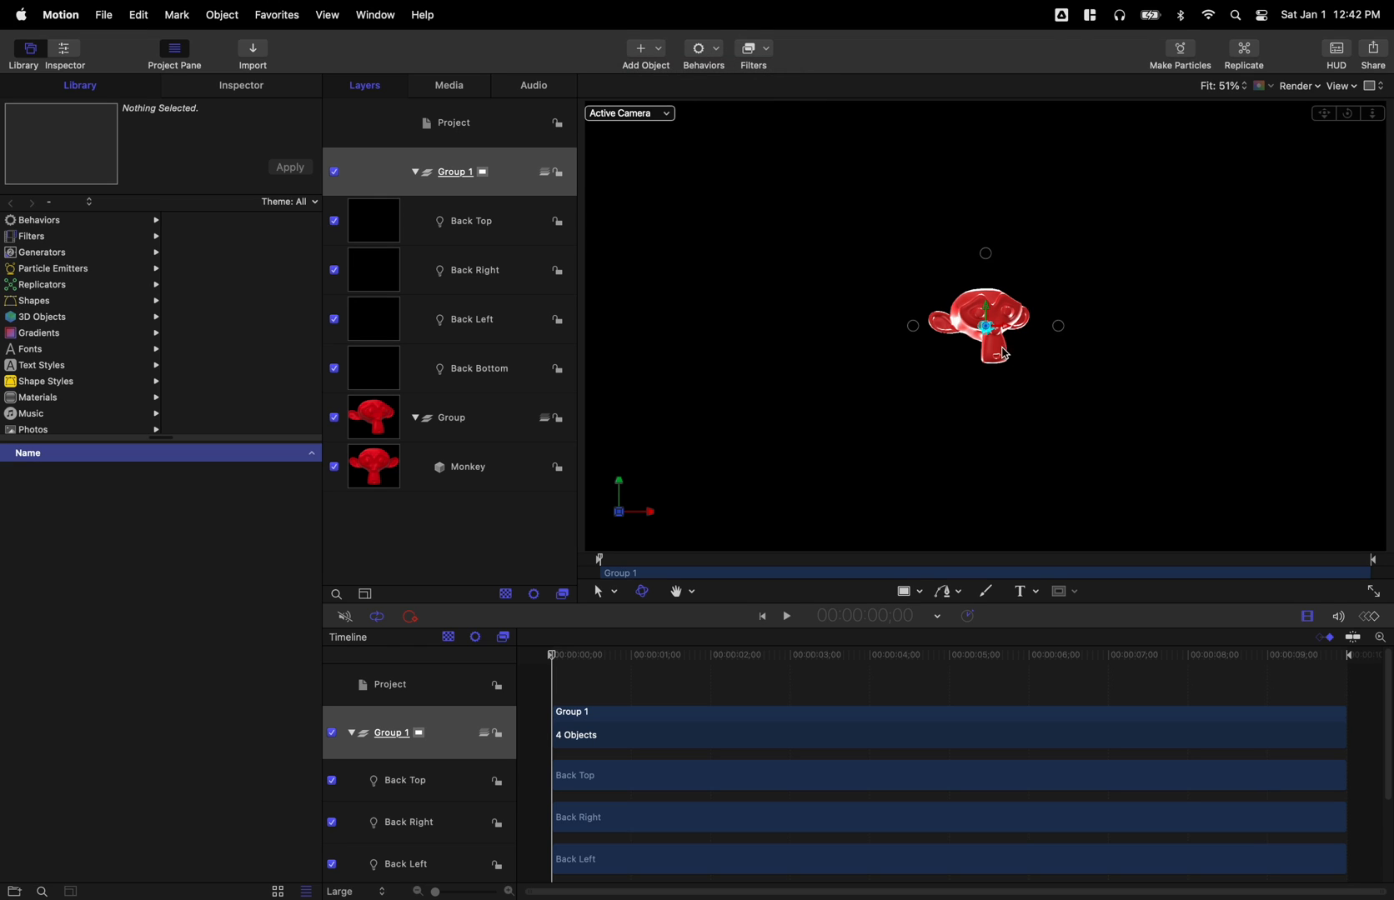
{"action": "left_click", "coordinate": [501, 466]}
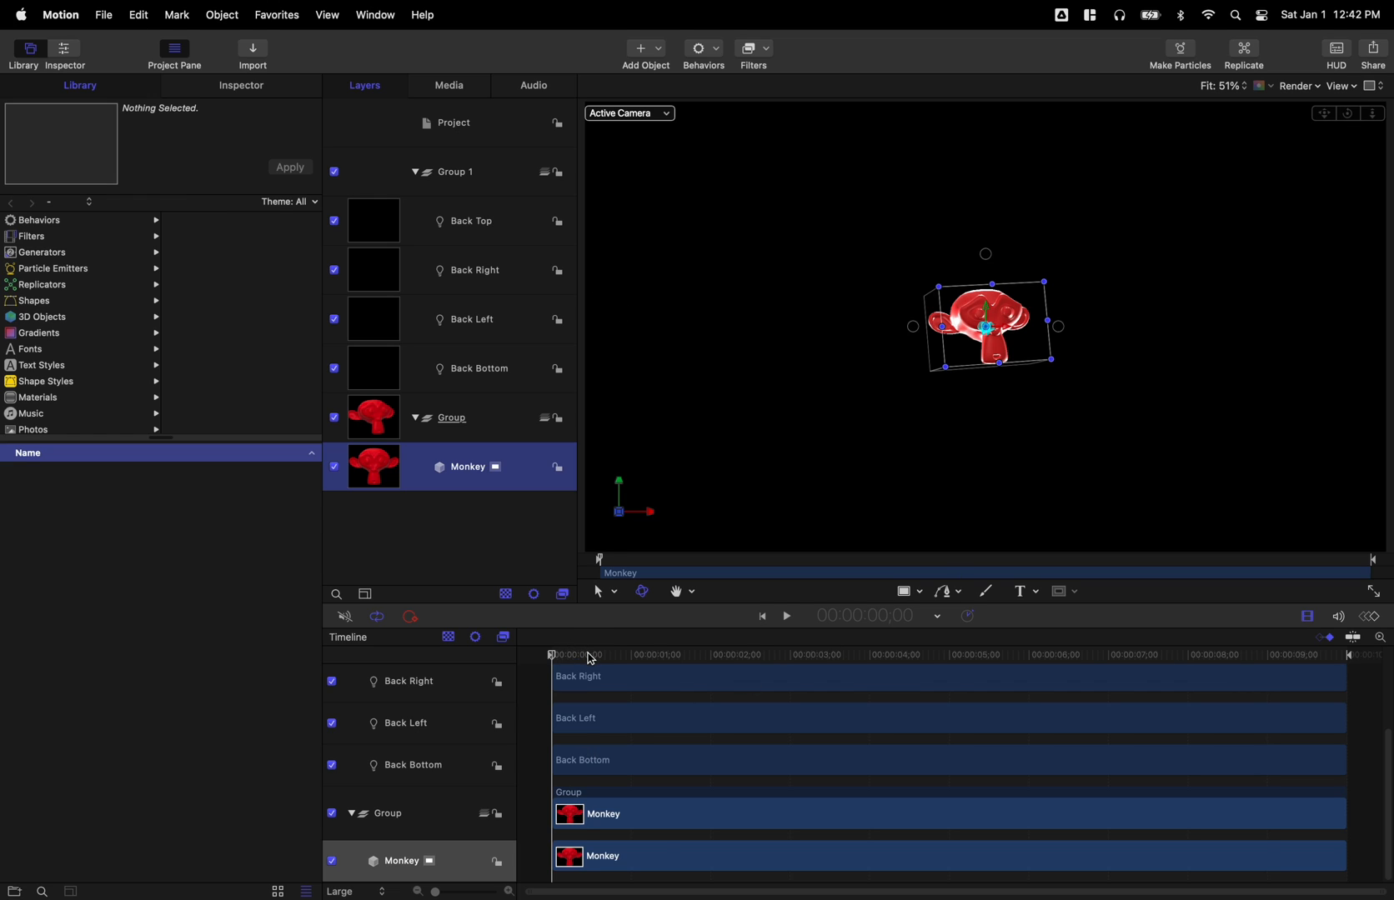
{"action": "left_click_drag", "start_coordinate": [572, 655], "coordinate": [552, 654]}
{"action": "left_click", "coordinate": [501, 369]}
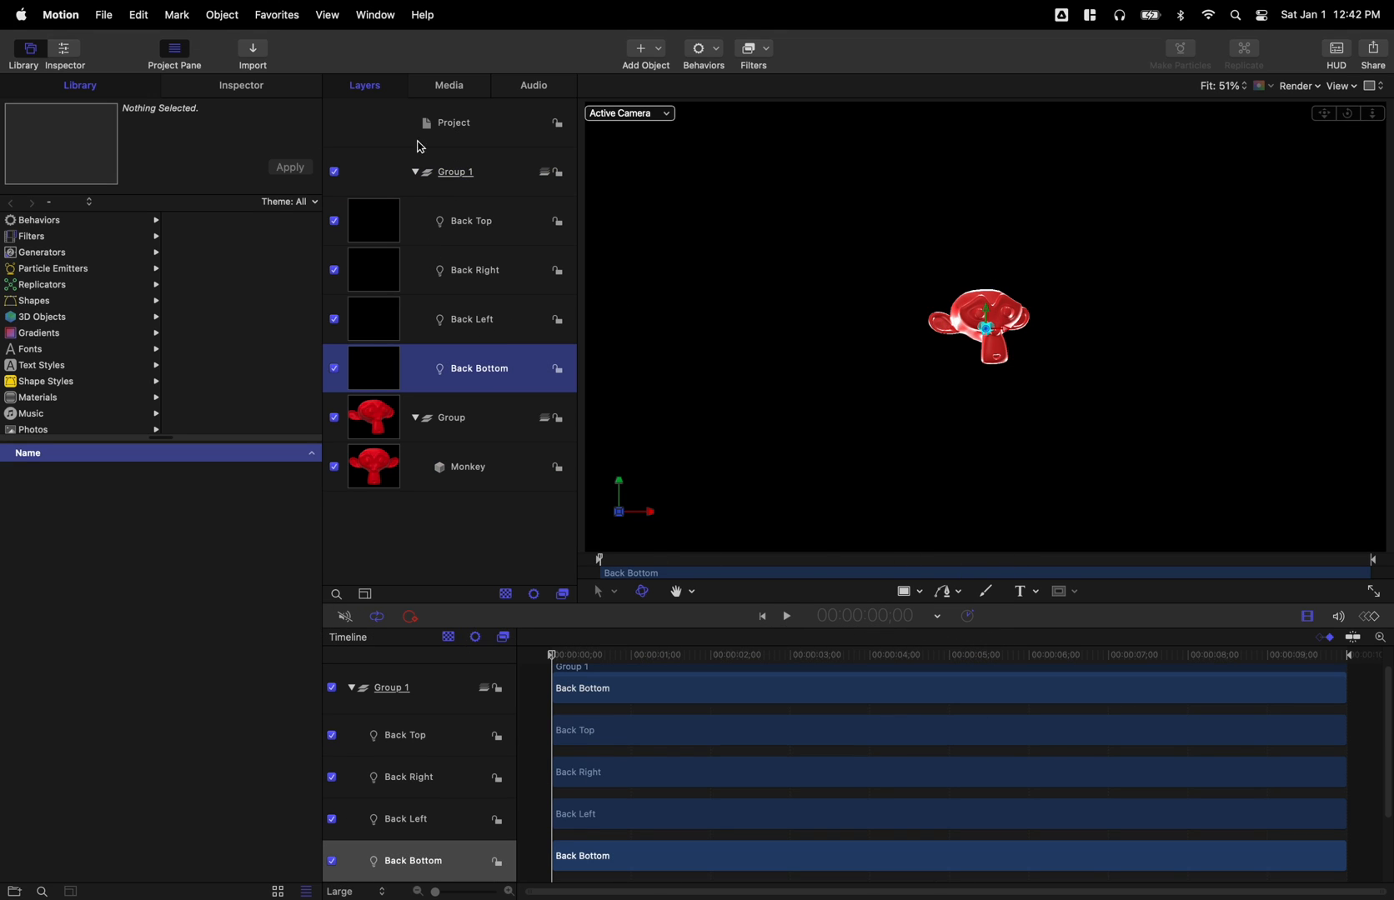
{"action": "left_click", "coordinate": [241, 85]}
{"action": "left_click_drag", "start_coordinate": [163, 292], "coordinate": [118, 292]}
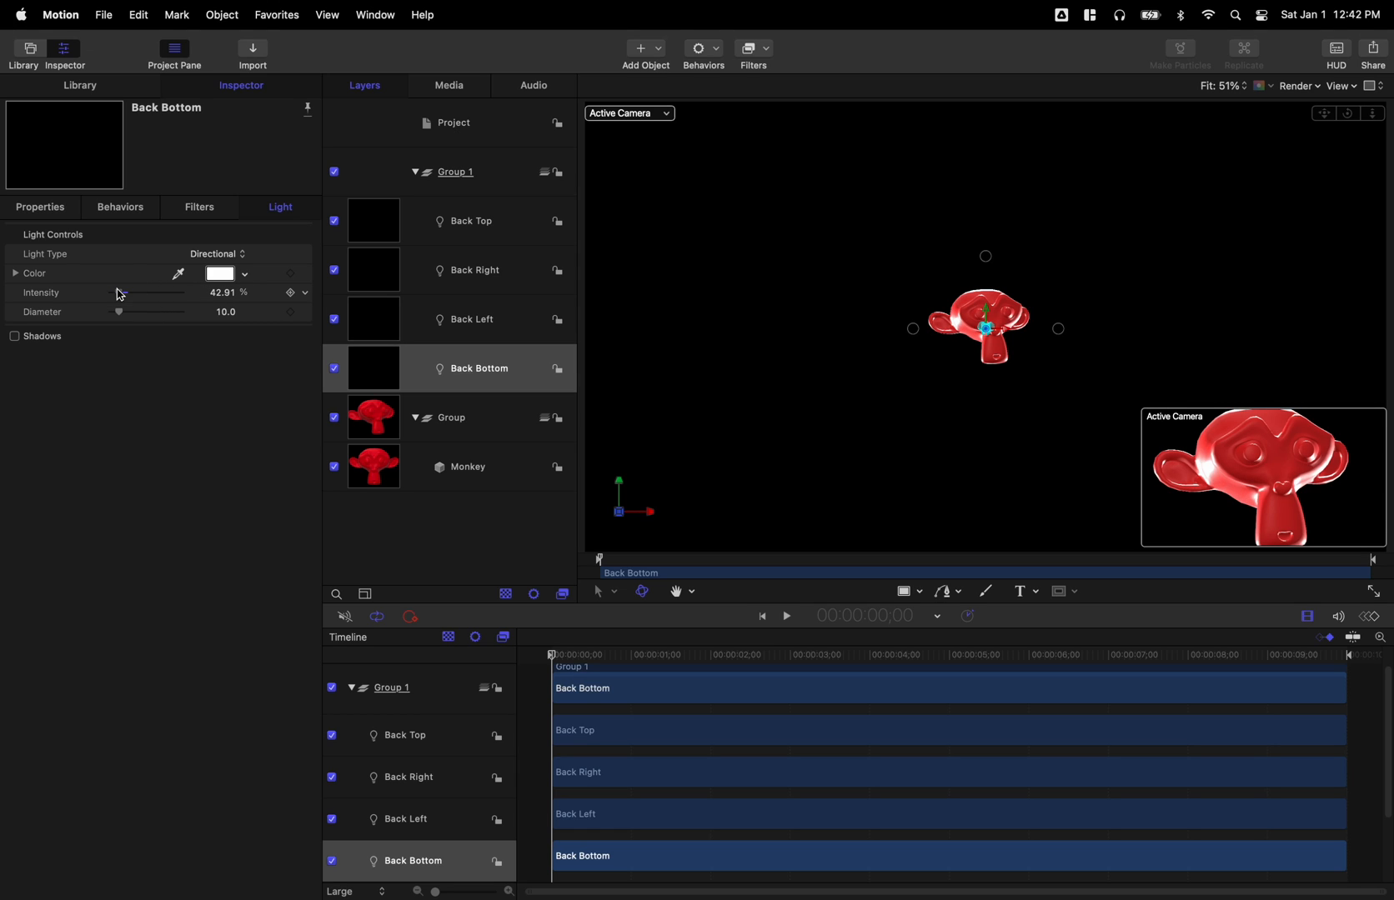
{"action": "left_click", "coordinate": [480, 319]}
{"action": "left_click_drag", "start_coordinate": [163, 292], "coordinate": [110, 292]}
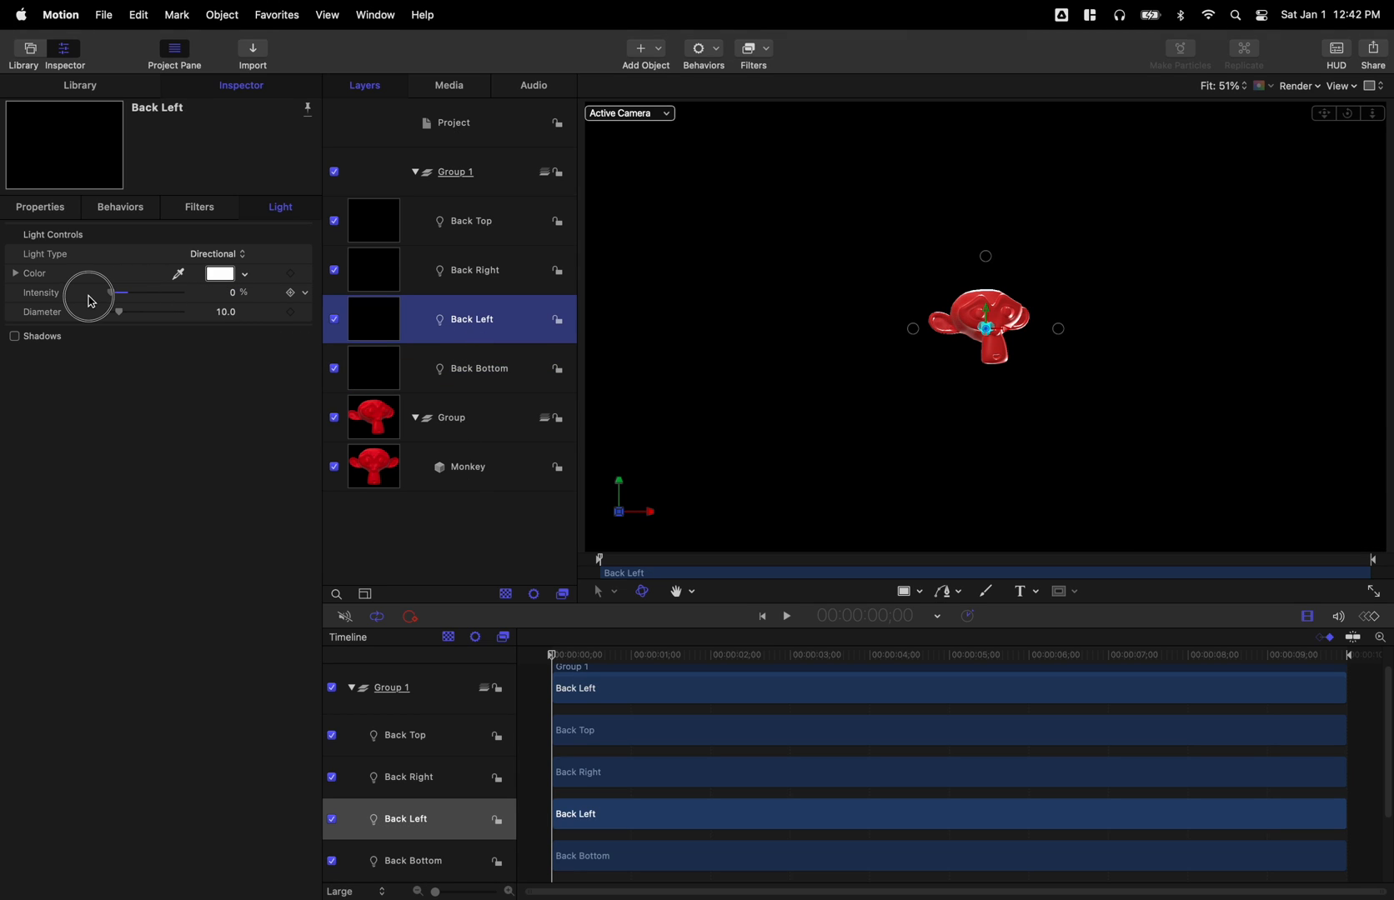